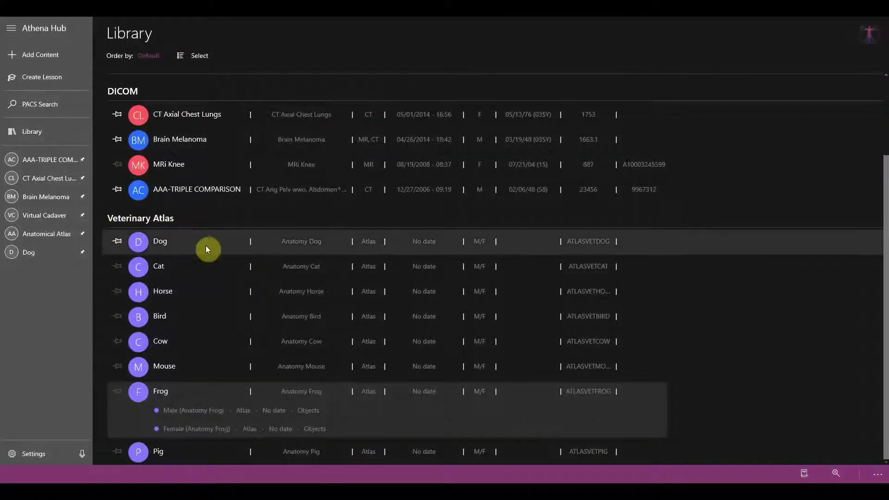
# - Expand the Dog, Cat, Horse, Bird, Cow, Mouse, Frog and Pig entries of the Veterinary Atlas to view their available models
pyautogui.click(207, 247)
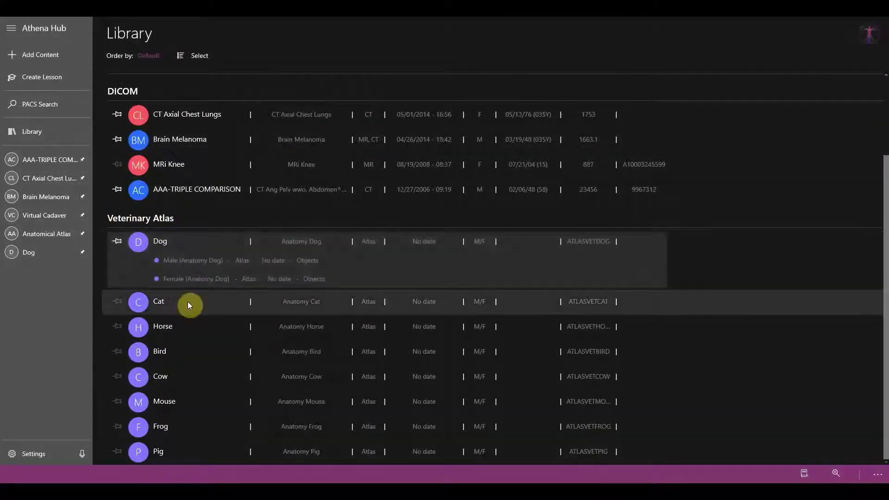
pyautogui.click(188, 301)
pyautogui.click(197, 327)
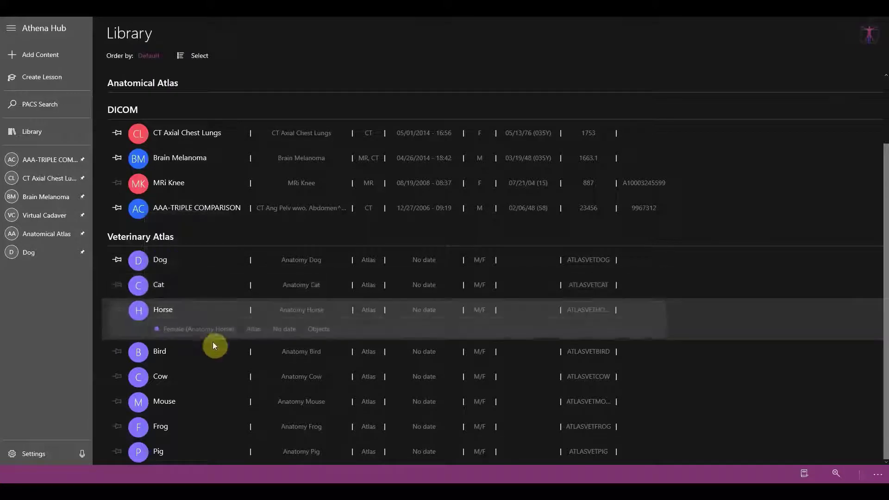
pyautogui.click(223, 351)
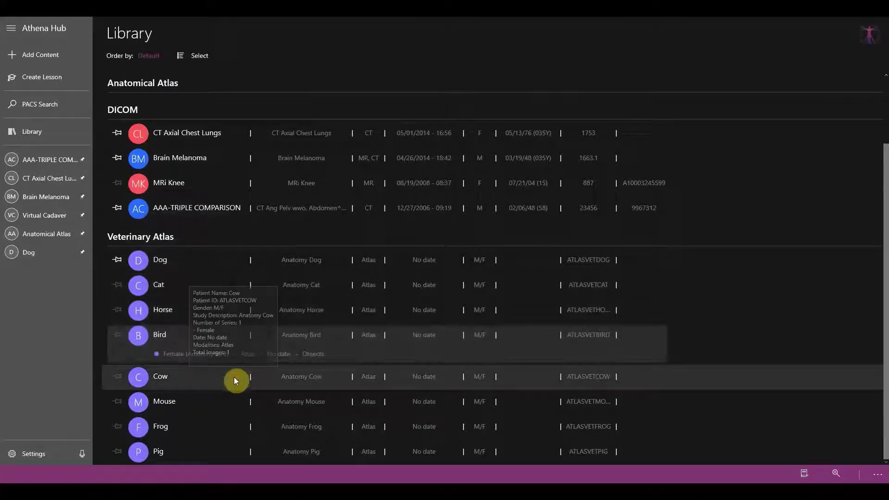
pyautogui.click(235, 377)
pyautogui.click(238, 405)
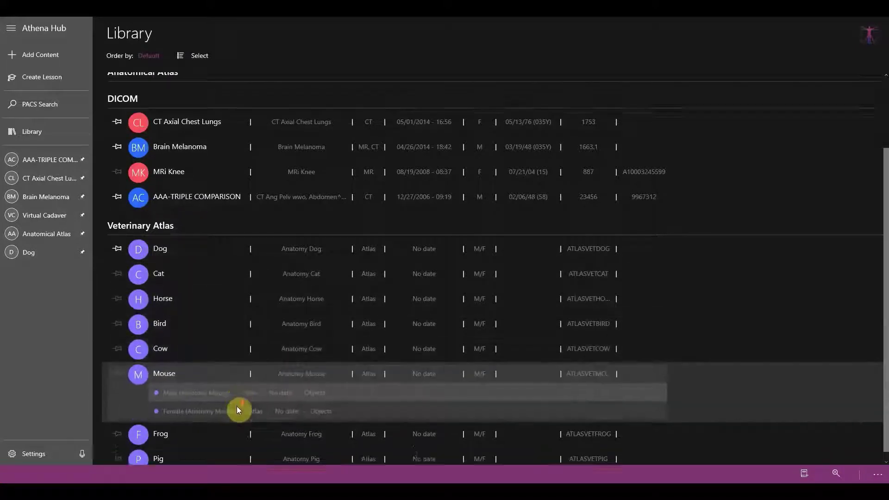
pyautogui.click(232, 433)
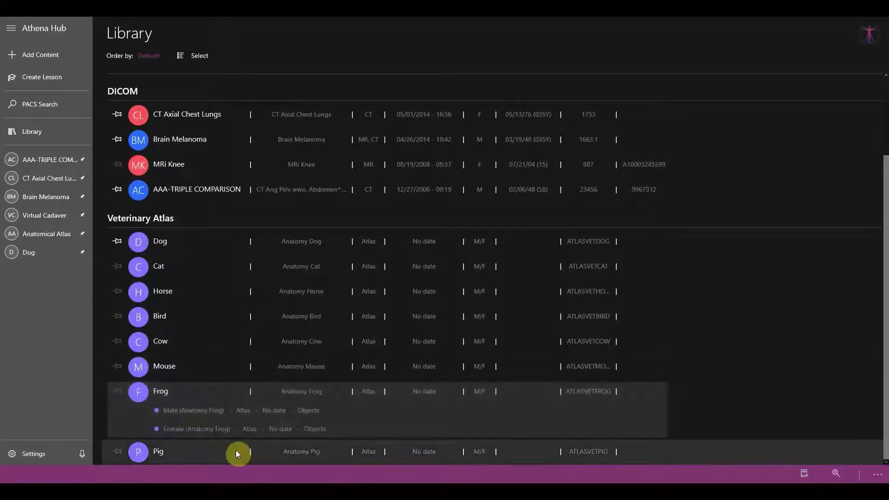
pyautogui.click(236, 450)
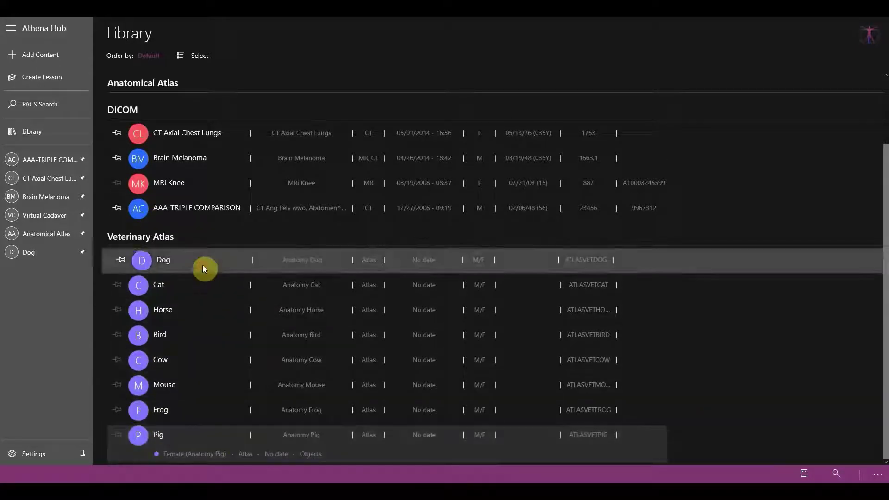
# - Open the female dog model from the Veterinary Atlas and select its right scapula
pyautogui.click(203, 267)
pyautogui.click(213, 295)
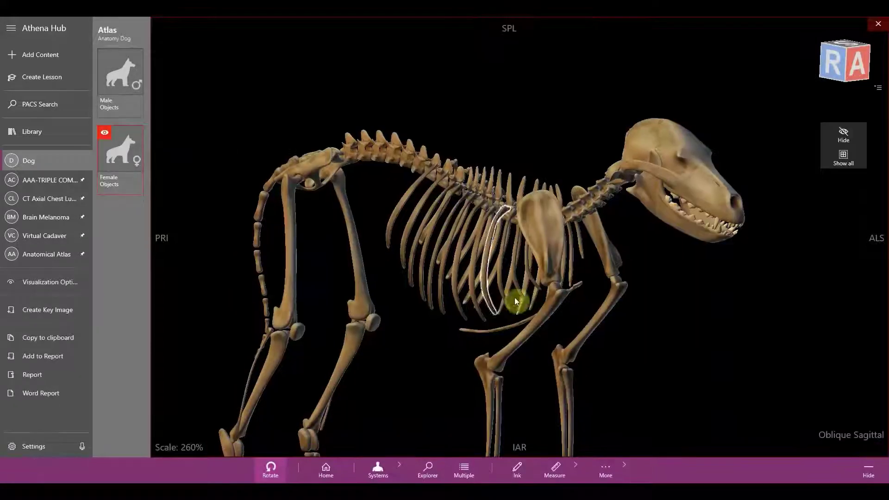
pyautogui.moveTo(526, 316); pyautogui.dragTo(511, 330)
pyautogui.click(541, 237)
pyautogui.moveTo(540, 236)
pyautogui.mouseDown()
pyautogui.moveTo(595, 245)
pyautogui.moveTo(406, 238)
pyautogui.moveTo(547, 245)
pyautogui.mouseUp()
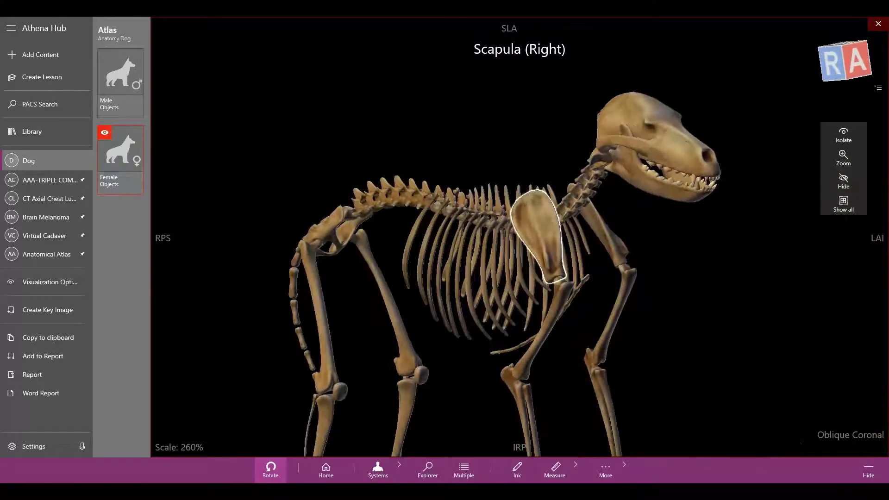
# - Select the right maxilla and then the frontal bone of the dog's skull to identify them
pyautogui.click(673, 150)
pyautogui.scroll(3, 520, 237)
pyautogui.scroll(-2, 520, 237)
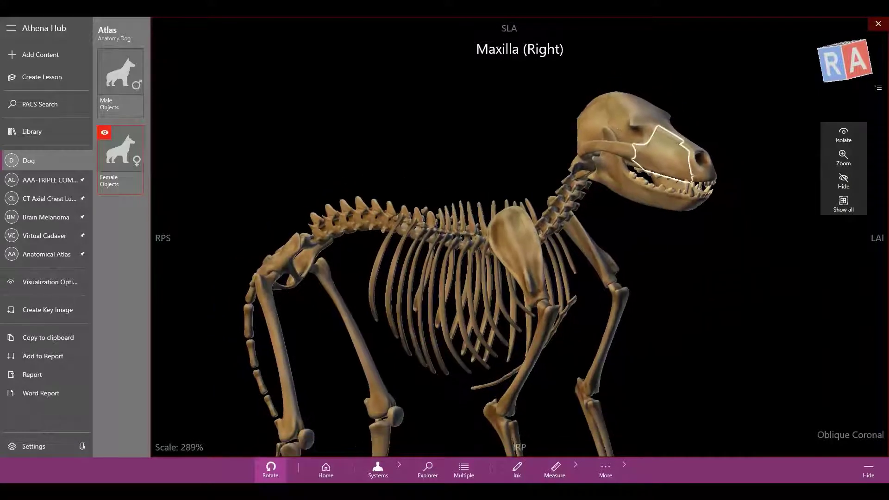
pyautogui.click(644, 115)
pyautogui.scroll(-3, 519, 237)
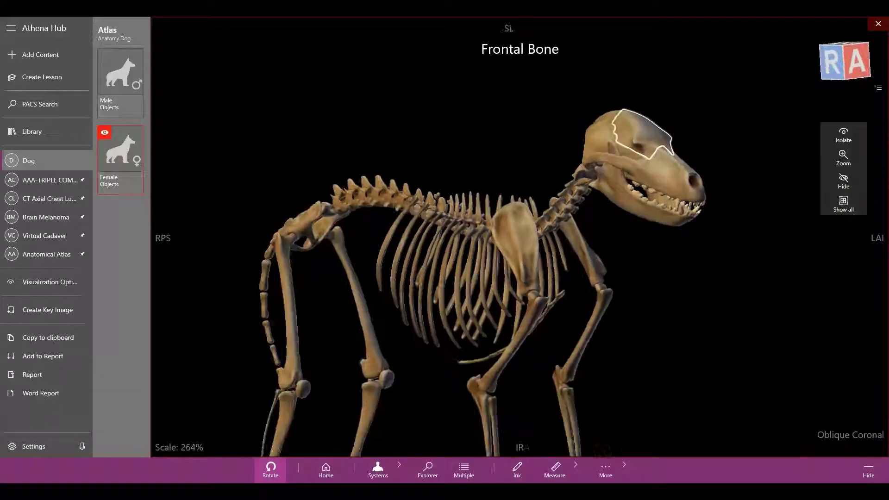
# - Show the muscular and integumentary systems over the skeleton and deselect the frontal bone
pyautogui.click(384, 475)
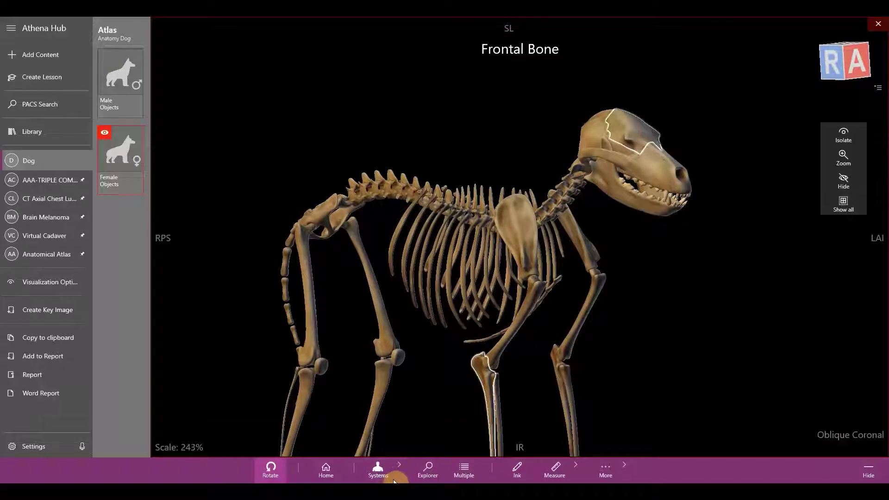
pyautogui.click(260, 442)
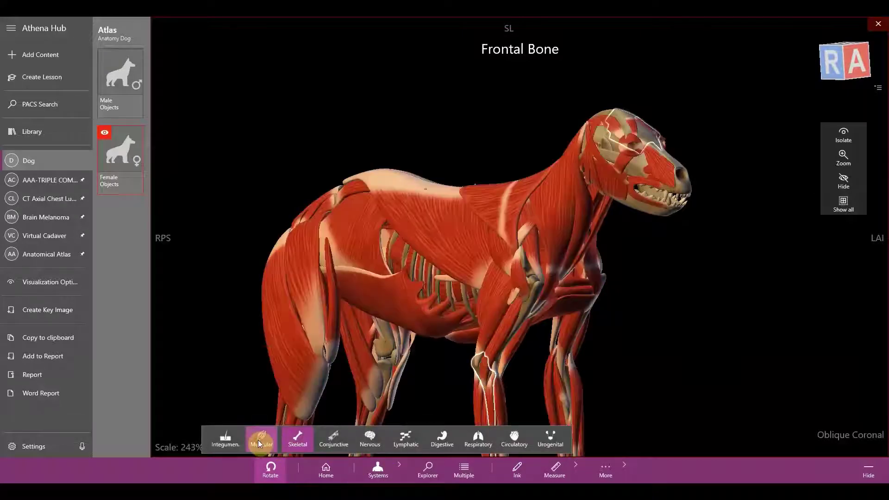
pyautogui.click(227, 437)
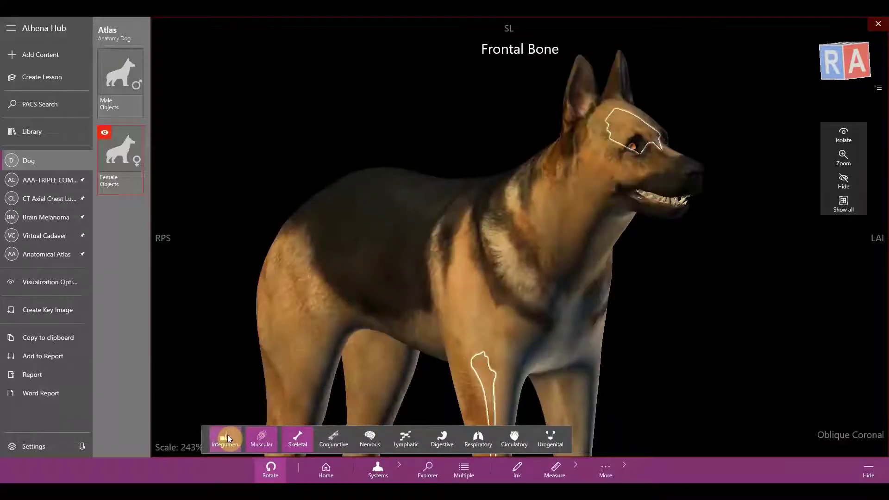
pyautogui.click(221, 361)
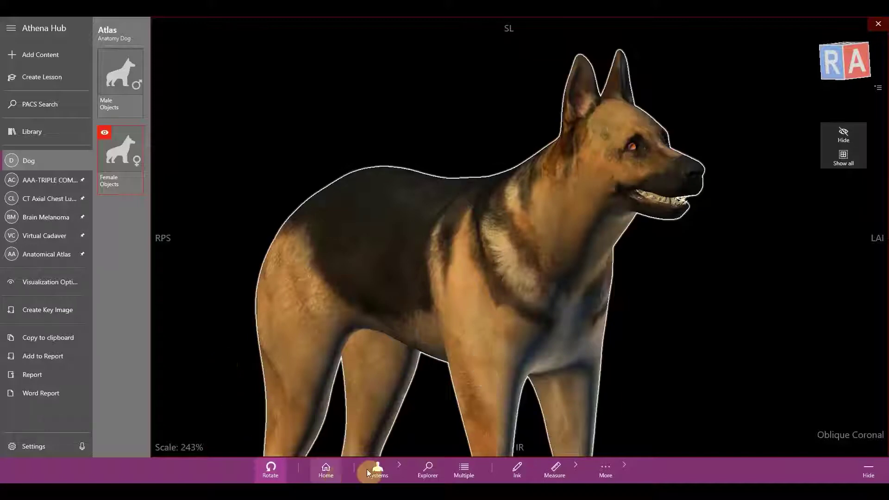
# - Hide the integumentary and muscular systems so only the dog's skeleton is displayed
pyautogui.click(382, 471)
pyautogui.click(241, 439)
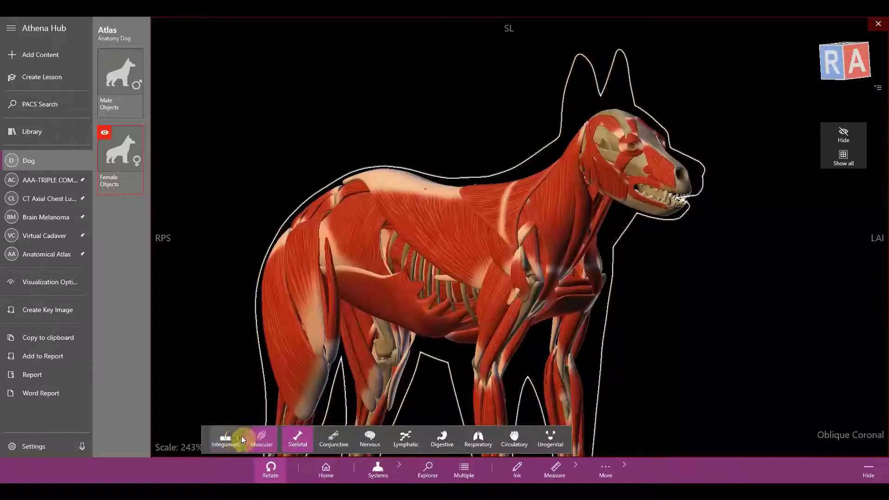
pyautogui.click(262, 439)
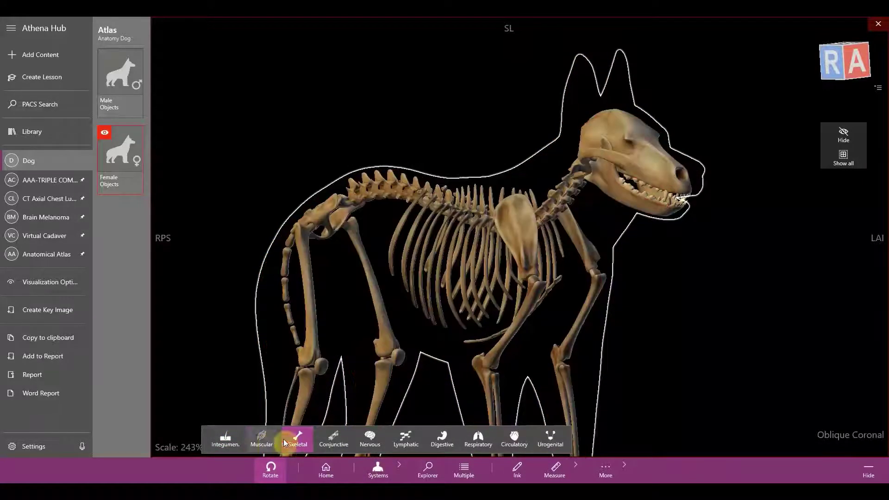
# - Add the conjunctive, nervous, lymphatic, digestive, respiratory, circulatory and urogenital systems to the dog's skeleton
pyautogui.click(337, 445)
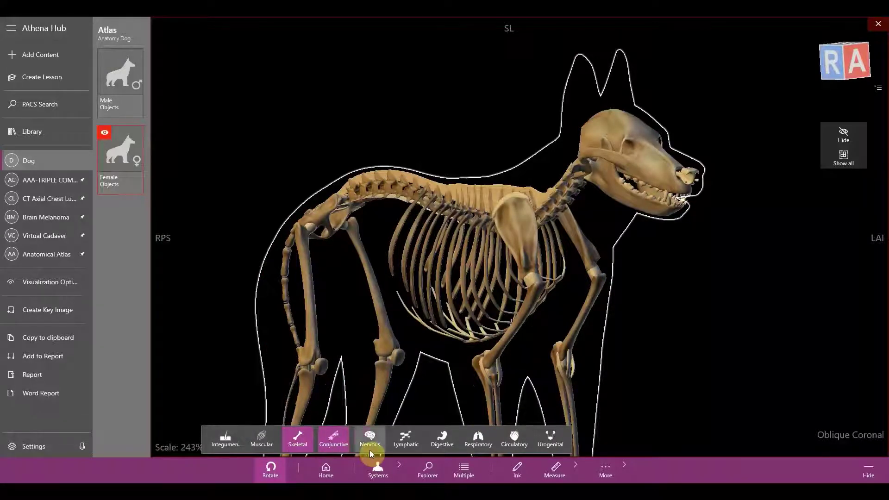
pyautogui.click(369, 449)
pyautogui.click(405, 442)
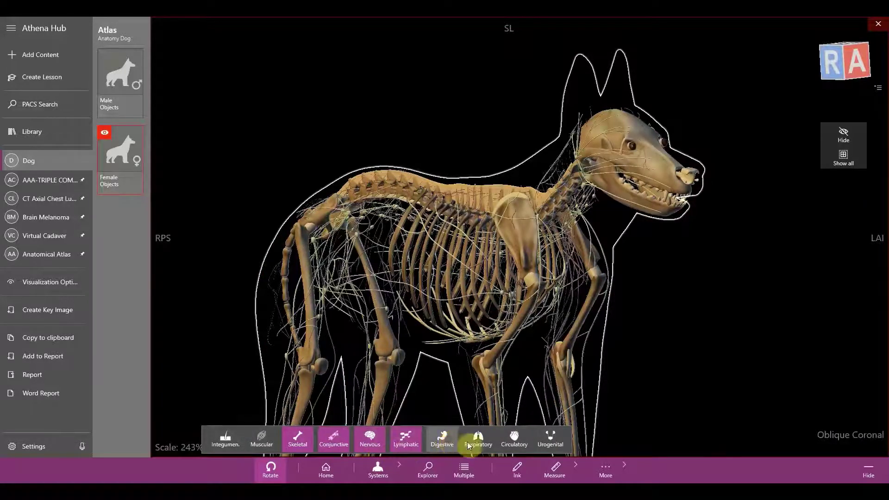
pyautogui.click(477, 442)
pyautogui.click(514, 442)
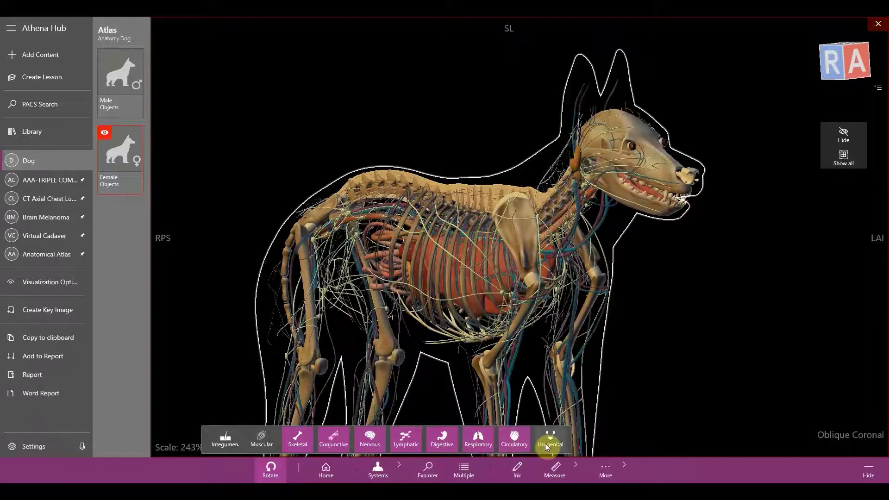
pyautogui.click(548, 443)
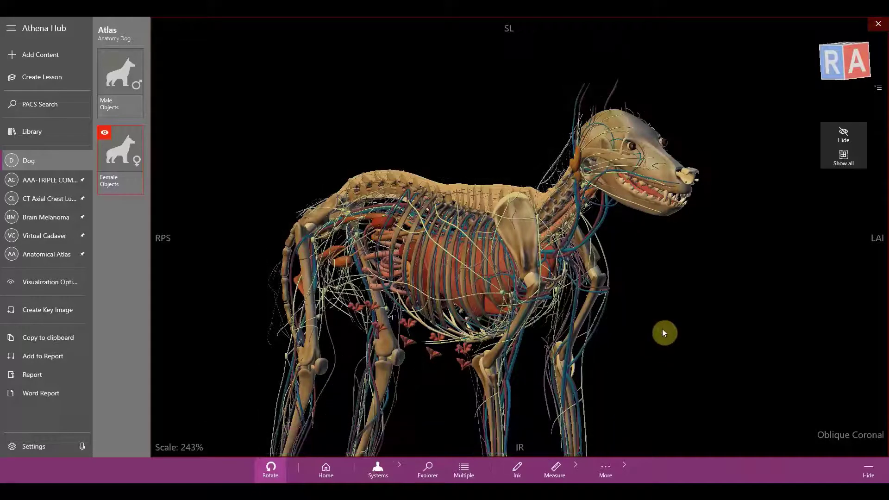
# - Hide the dog's skeletal, conjunctive and lymphatic systems
pyautogui.scroll(4, 620, 310)
pyautogui.click(378, 470)
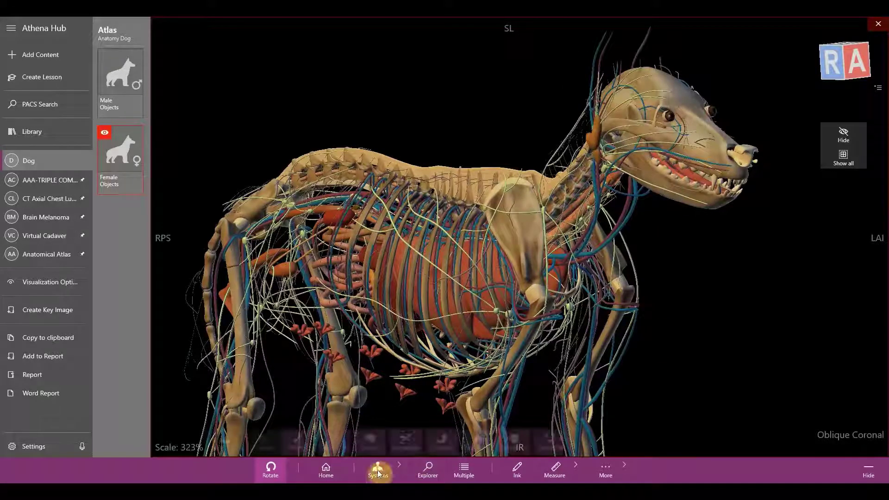
pyautogui.click(299, 440)
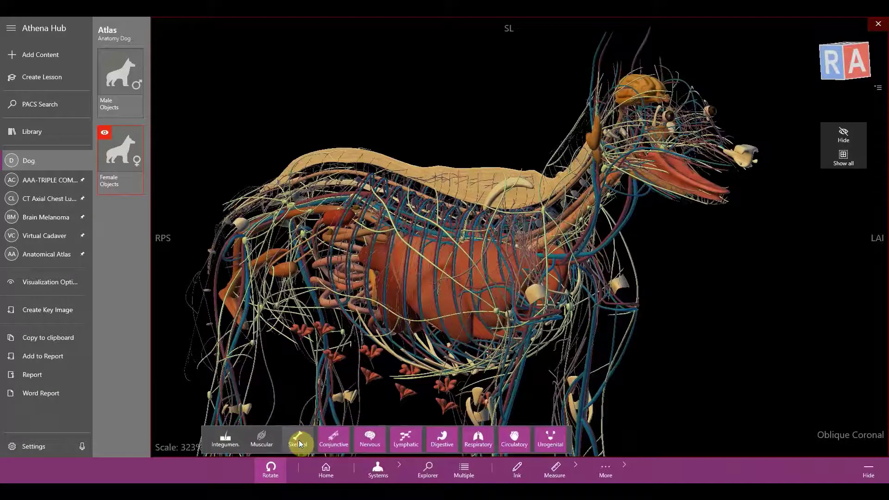
pyautogui.click(335, 443)
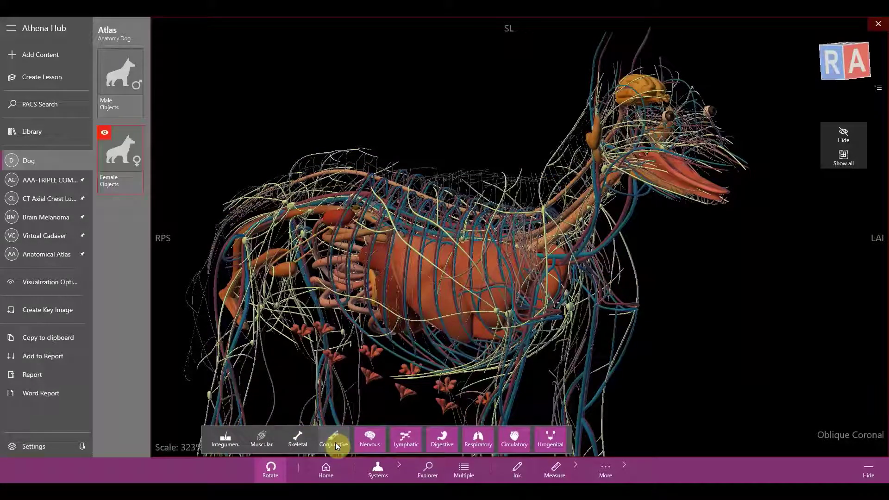
pyautogui.click(419, 445)
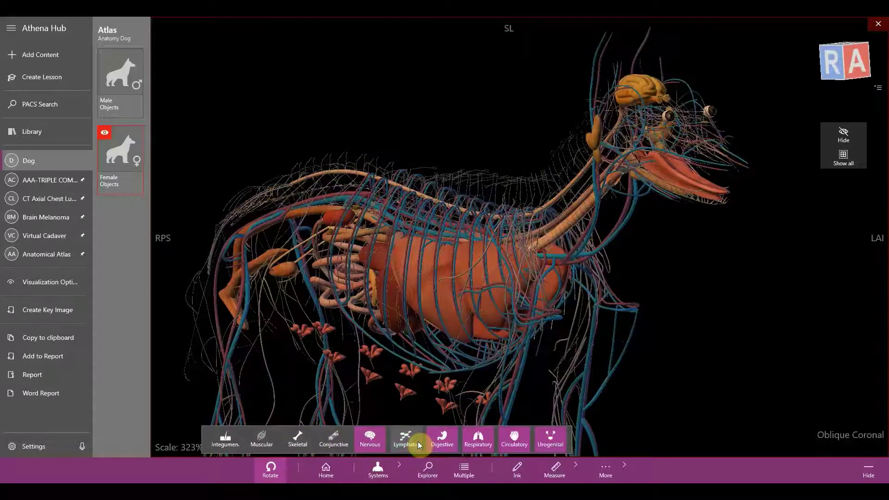
# - Hide the circulatory and respiratory systems, and toggle the nervous system off and back on
pyautogui.click(479, 440)
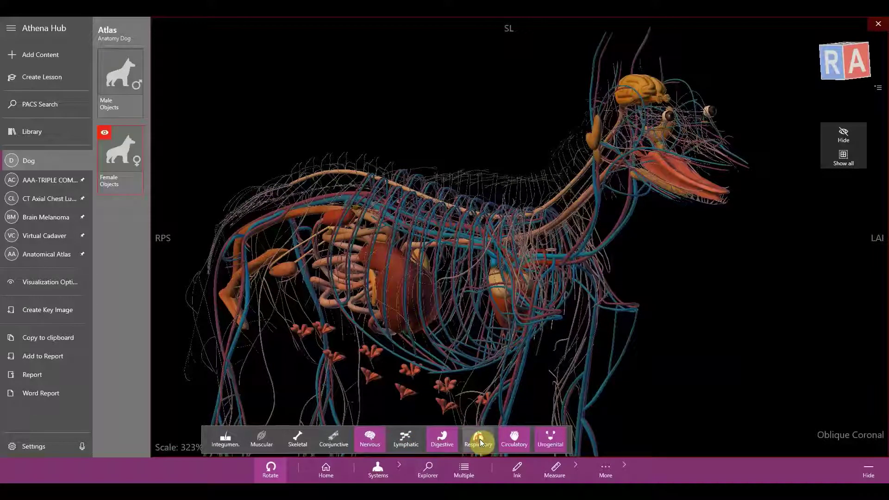
pyautogui.click(480, 438)
pyautogui.click(513, 440)
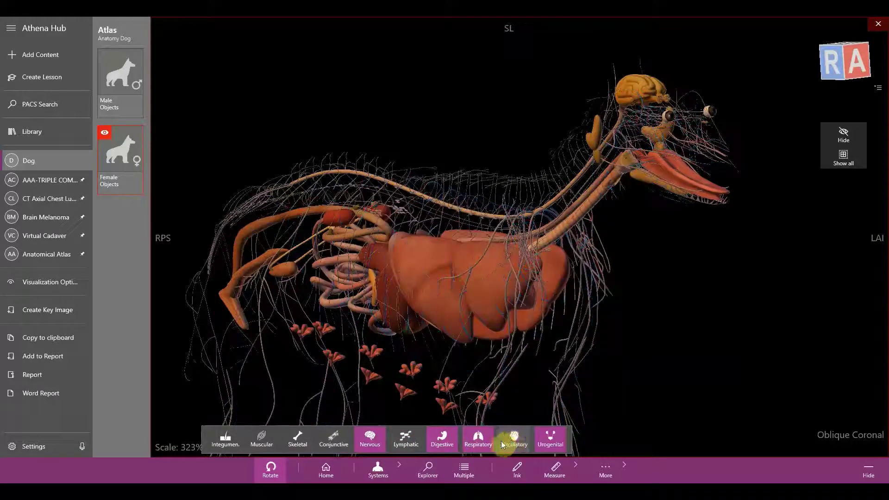
pyautogui.click(493, 443)
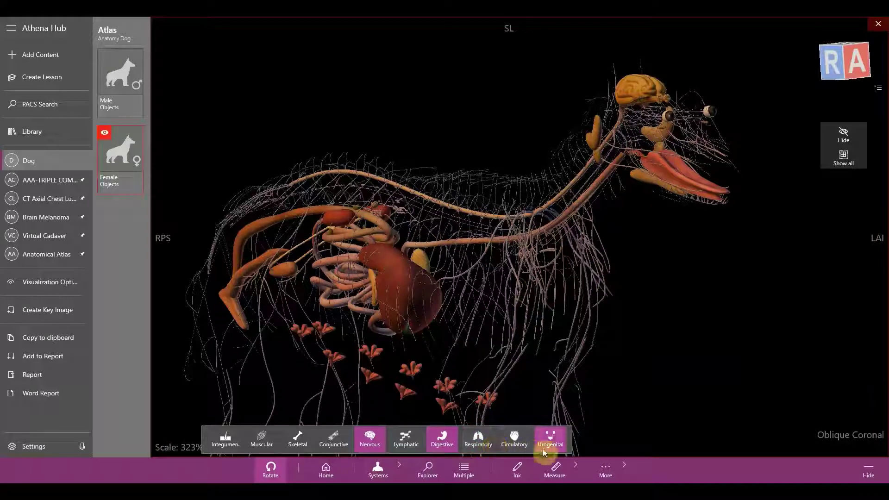
pyautogui.click(375, 443)
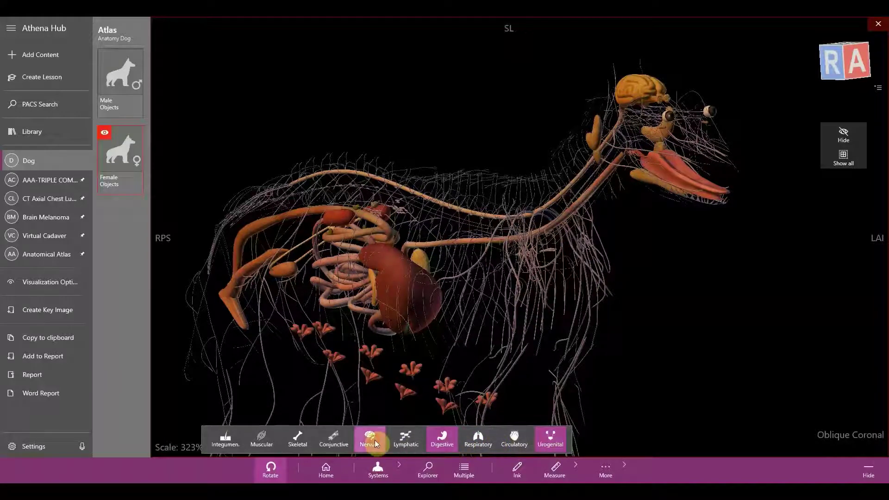
pyautogui.click(374, 440)
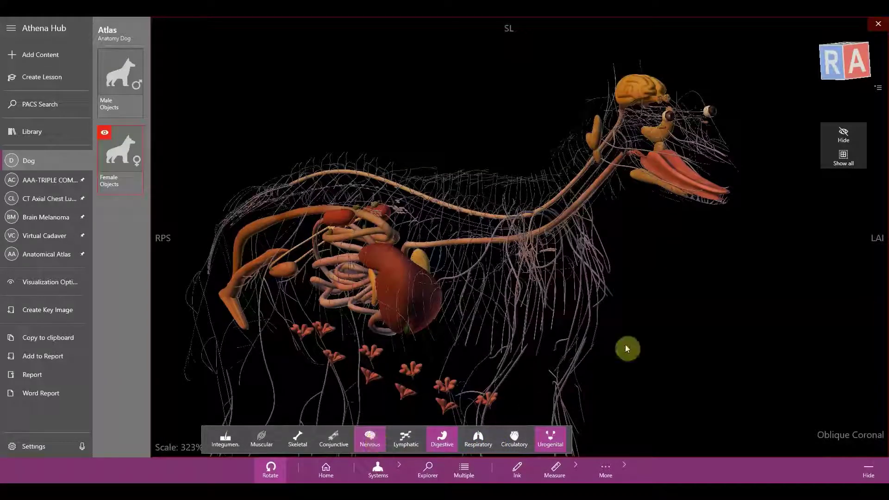
# - Isolate the liver to view it alone, and show all structures again
pyautogui.click(509, 309)
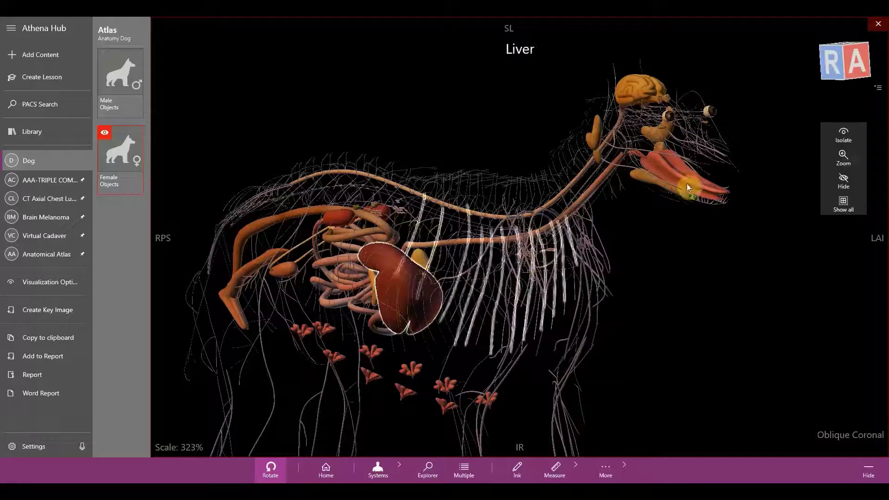
pyautogui.click(836, 140)
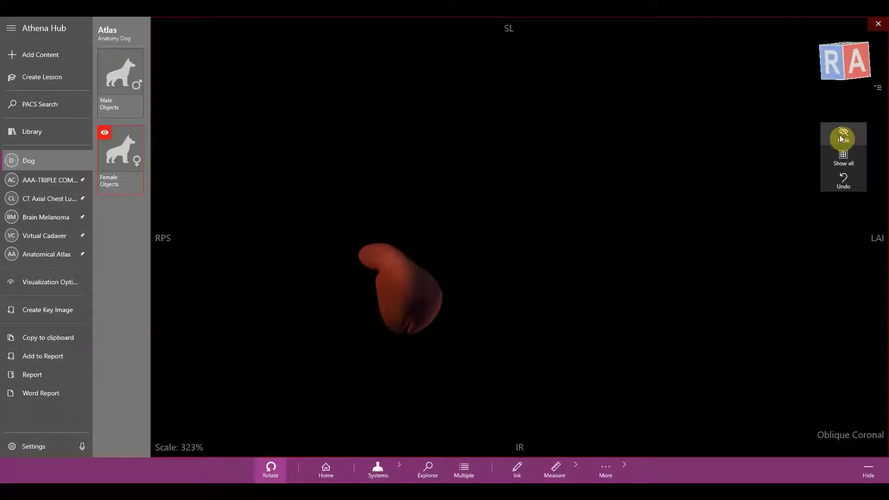
pyautogui.click(843, 160)
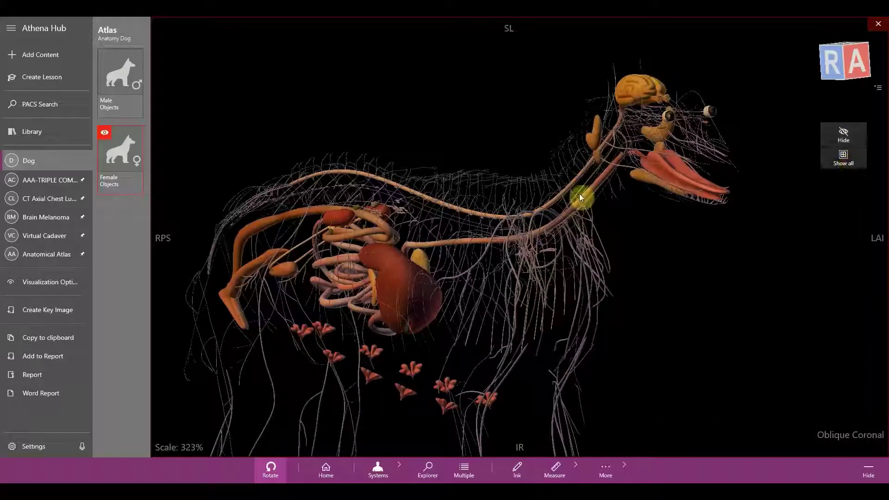
# - Select the right cerebral cortex in the dog's head and inspect it from a different angle
pyautogui.click(665, 176)
pyautogui.click(639, 89)
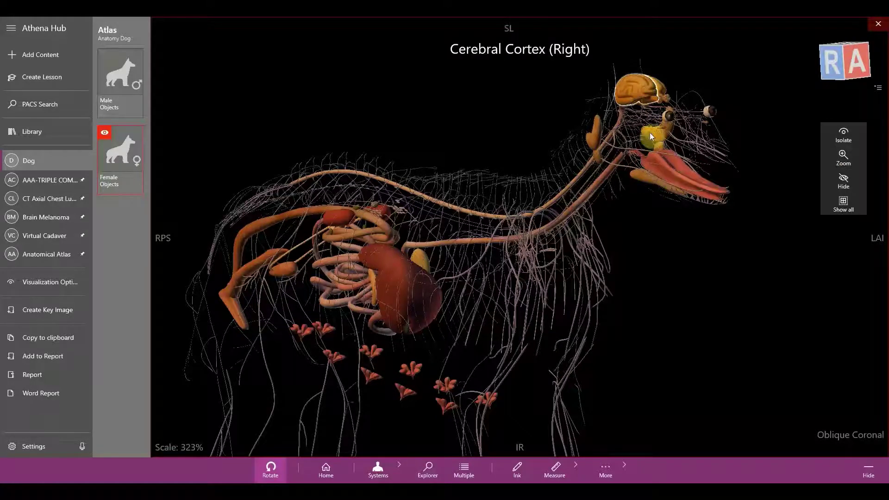
pyautogui.moveTo(635, 206); pyautogui.dragTo(535, 391)
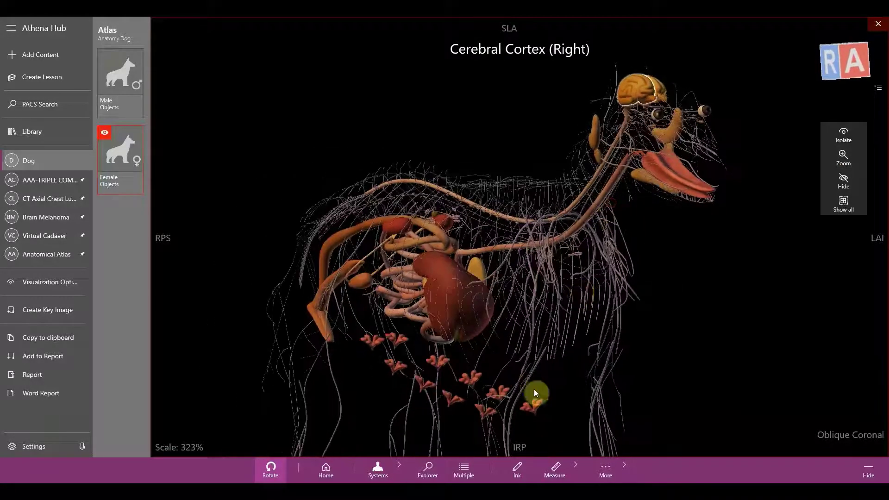
# - Show the female dog's lymphatic, respiratory and circulatory systems alongside the nervous, digestive and urogenital ones
pyautogui.click(389, 468)
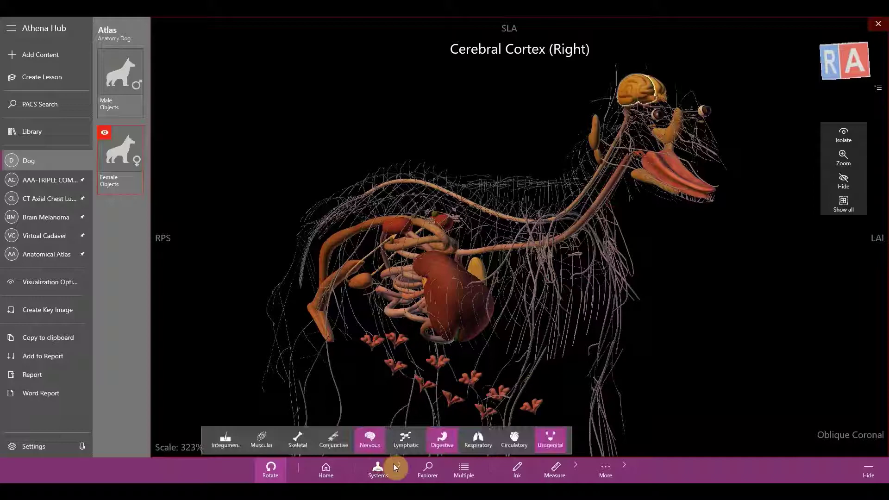
pyautogui.click(406, 439)
pyautogui.click(481, 445)
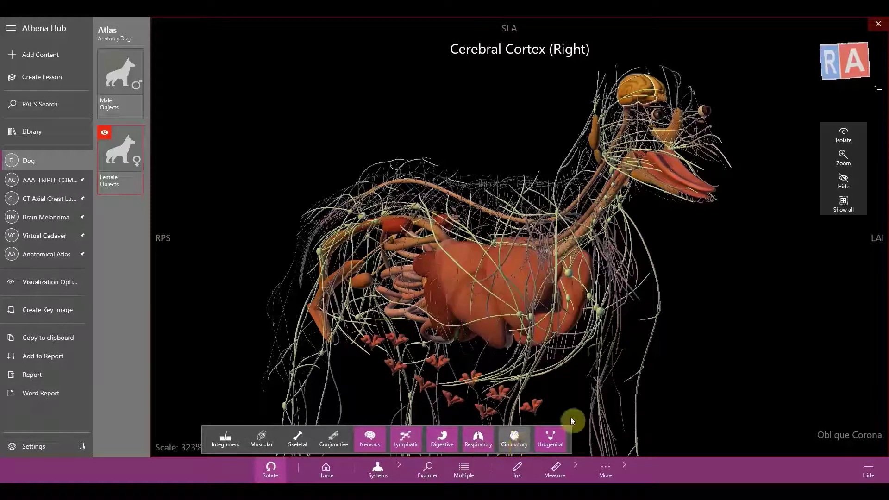
pyautogui.click(702, 317)
pyautogui.scroll(-2, 702, 317)
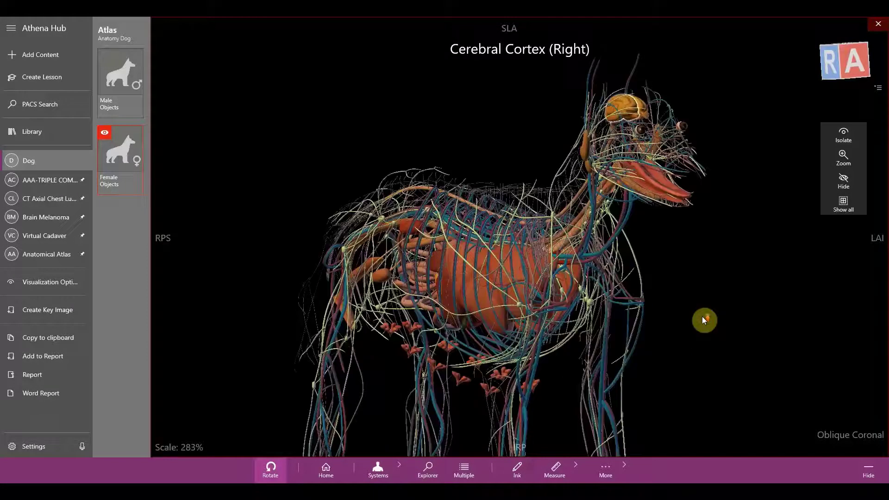
pyautogui.scroll(5, 675, 277)
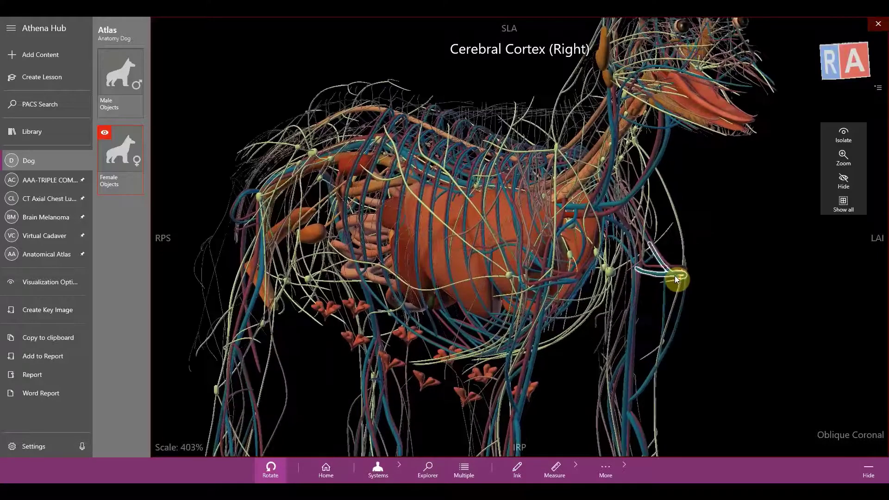
# - Open the Explorer list of anatomical structures and clear the cerebral cortex selection
pyautogui.click(428, 469)
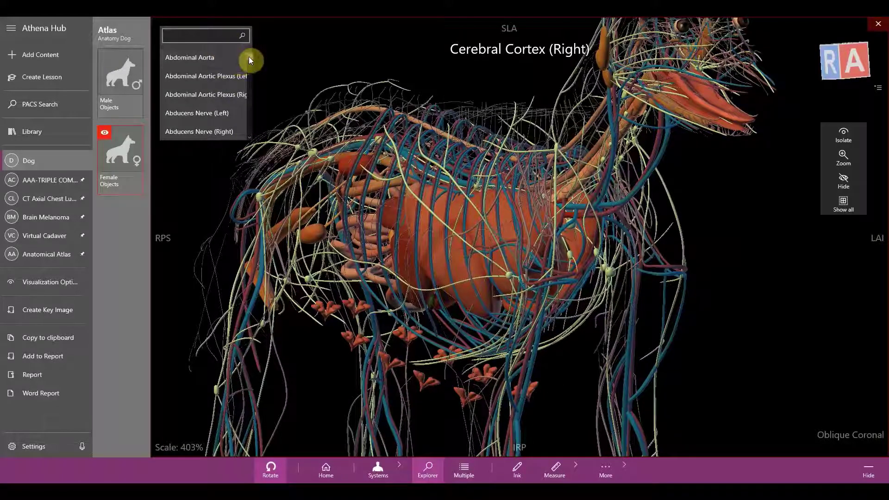
pyautogui.moveTo(248, 57); pyautogui.dragTo(268, 48)
pyautogui.click(270, 54)
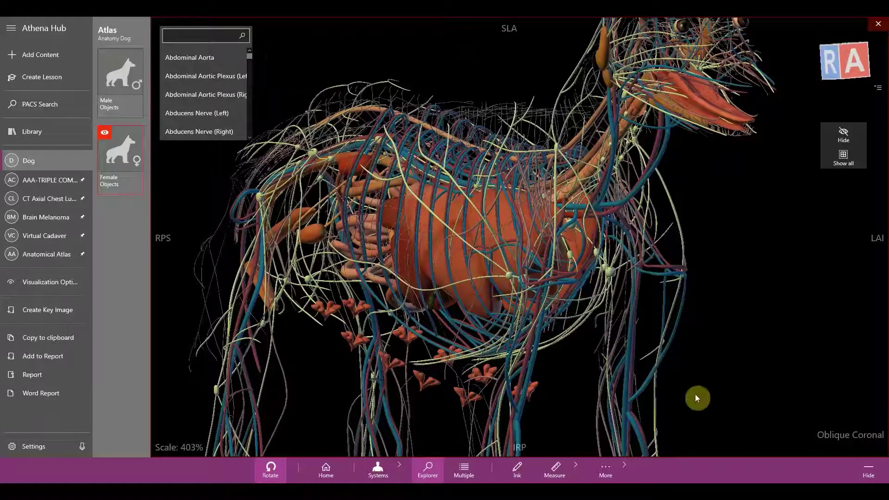
# - Isolate the caudal lobe of the right lung, inspect it alone, and show all structures again
pyautogui.moveTo(698, 399); pyautogui.dragTo(543, 241)
pyautogui.click(542, 232)
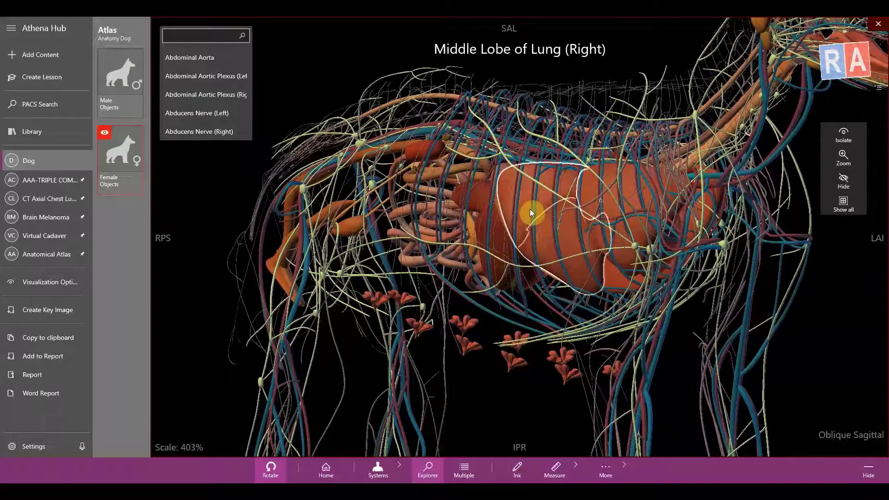
pyautogui.click(529, 208)
pyautogui.click(844, 135)
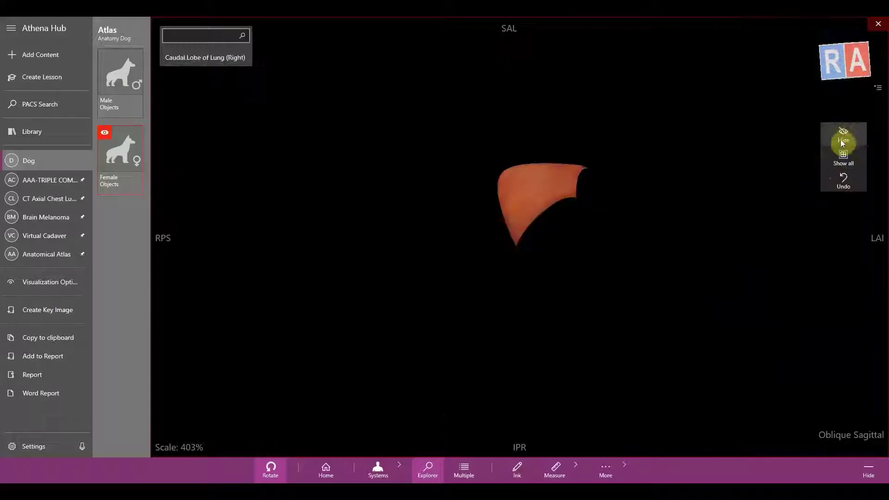
pyautogui.moveTo(544, 214); pyautogui.dragTo(604, 219)
pyautogui.click(854, 162)
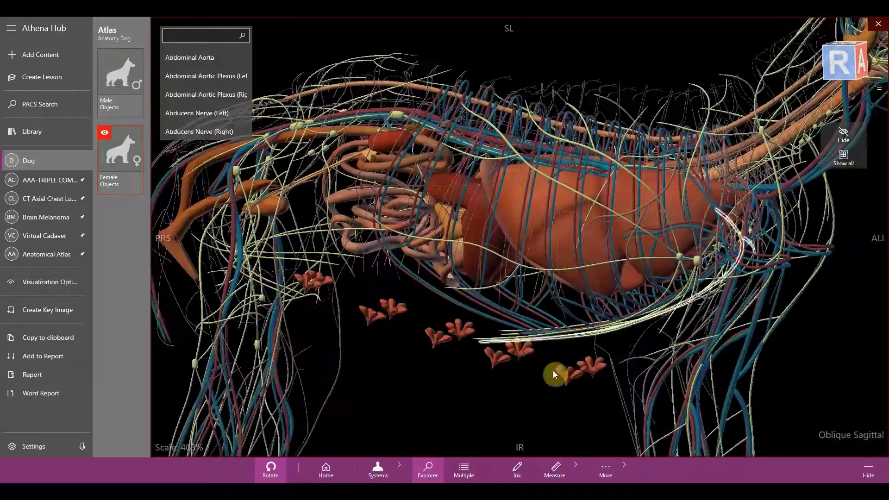
# - Hide the lymphatic, digestive, respiratory, circulatory and urogenital systems, leaving only the nervous system
pyautogui.click(377, 469)
pyautogui.click(394, 445)
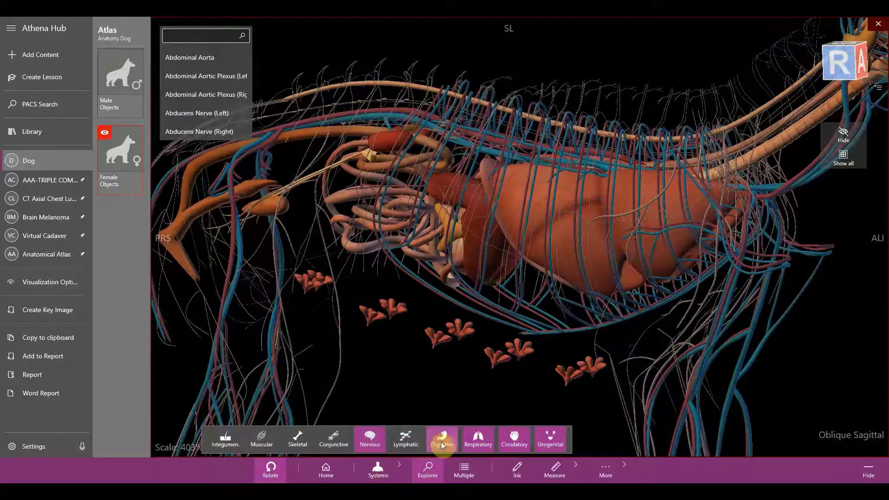
pyautogui.click(442, 441)
pyautogui.click(474, 444)
pyautogui.click(514, 440)
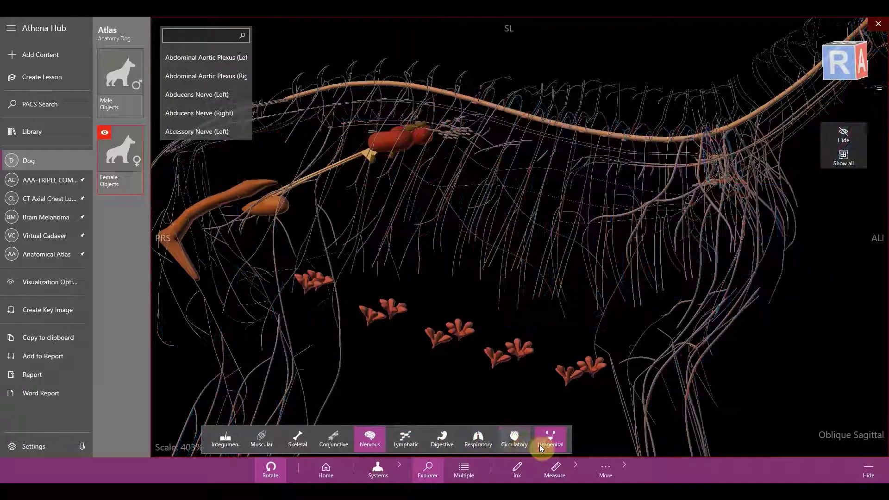
pyautogui.click(550, 440)
# - Show the digestive system and hide the nervous system
pyautogui.click(665, 311)
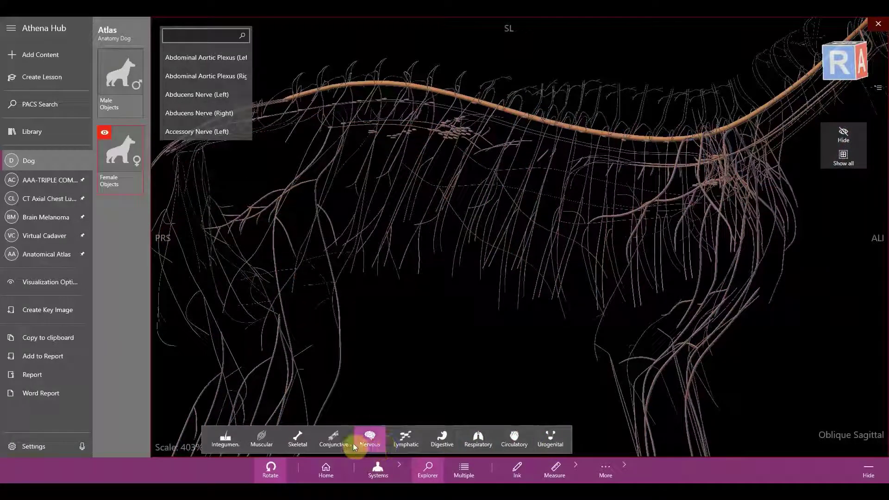
pyautogui.click(422, 443)
pyautogui.click(370, 440)
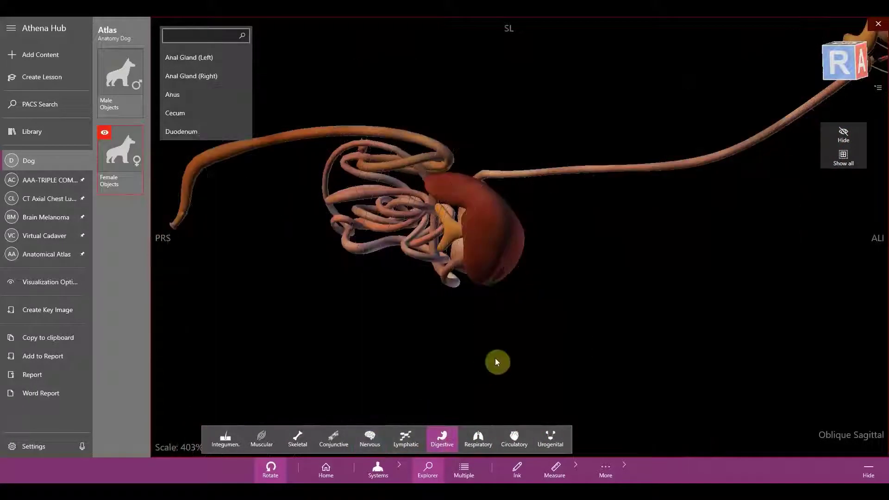
# - Select the jejunum and the pancreas in turn, and view the pancreas from another angle
pyautogui.click(410, 215)
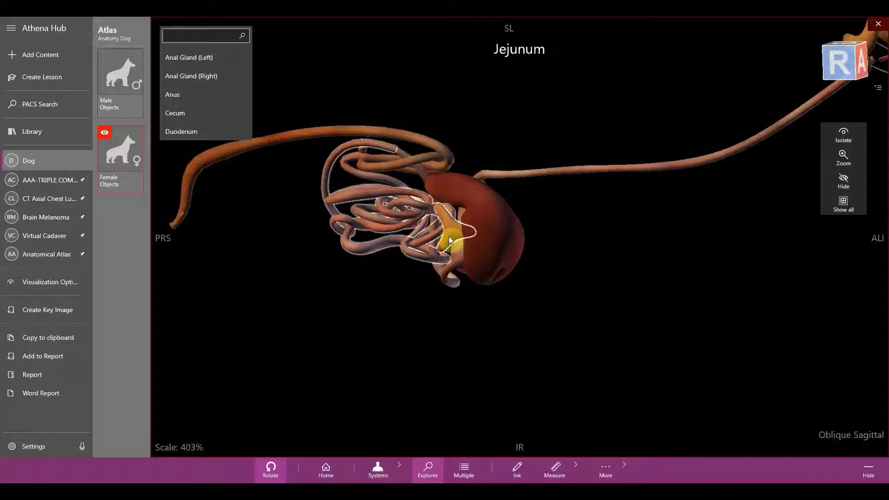
pyautogui.click(461, 284)
pyautogui.moveTo(461, 284); pyautogui.dragTo(415, 326)
# - Draw a freehand ink arrow pointing at the pancreas, and leave ink mode
pyautogui.click(519, 470)
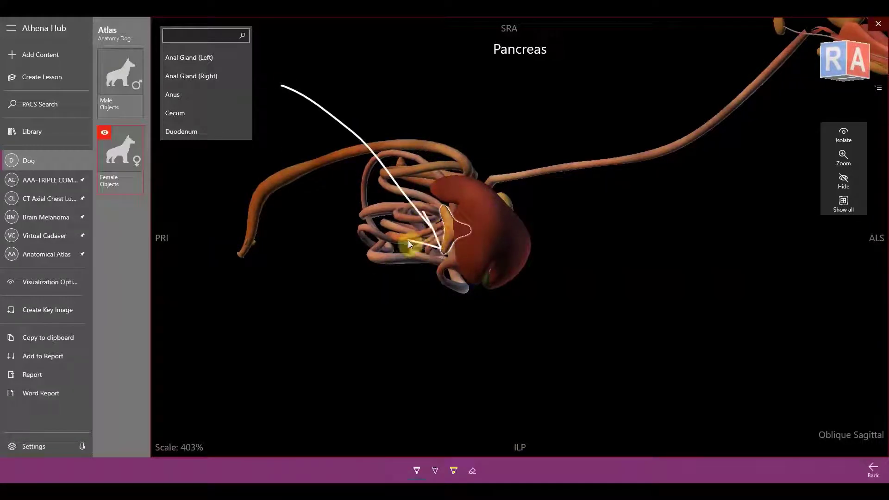
pyautogui.click(875, 472)
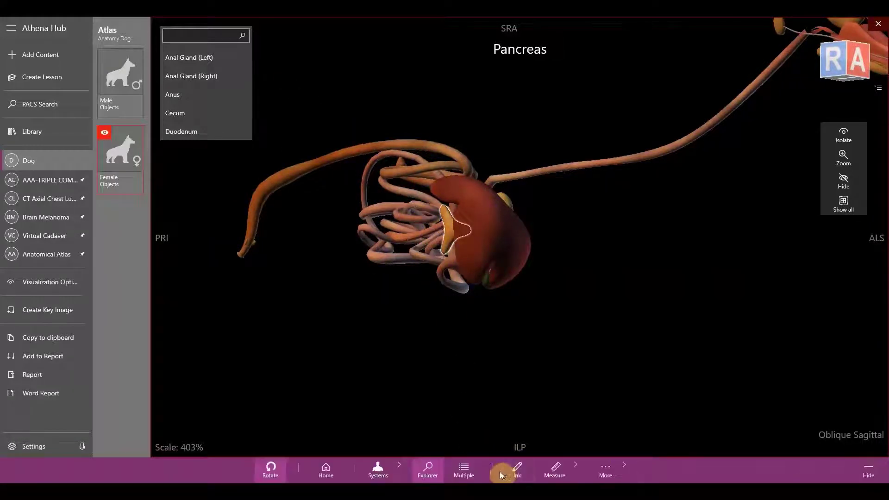
pyautogui.click(523, 473)
pyautogui.click(851, 471)
# - Place an arrow annotation pointing at the liver, and rotate the model to check it
pyautogui.click(555, 469)
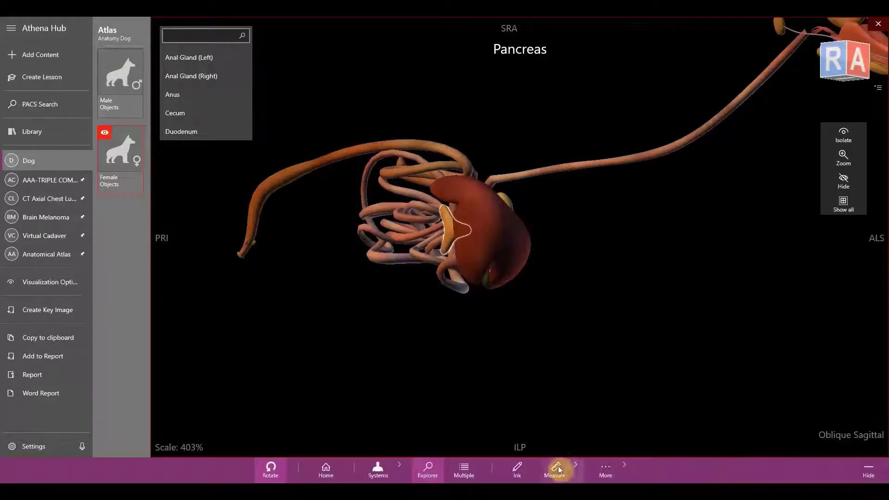
pyautogui.click(515, 438)
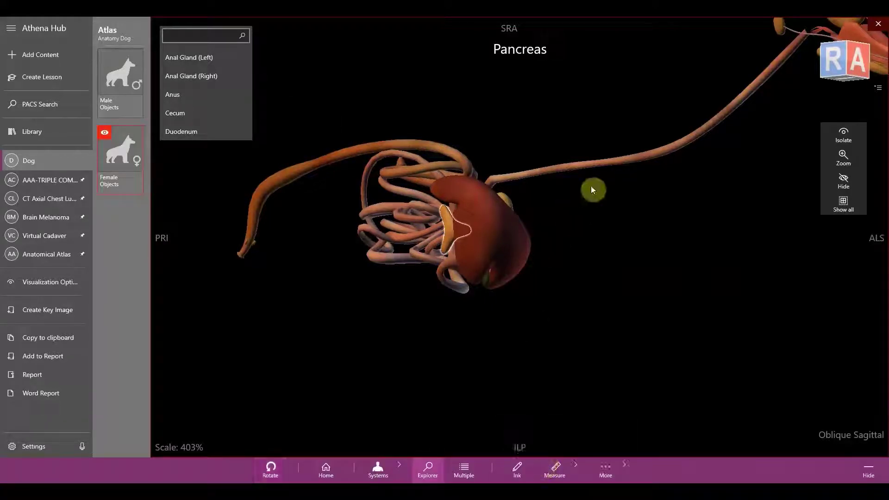
pyautogui.moveTo(526, 238); pyautogui.dragTo(515, 237)
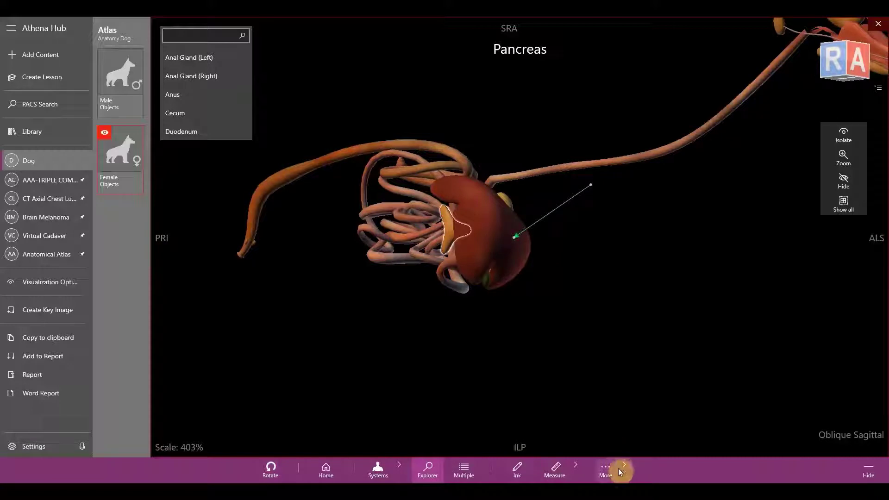
pyautogui.moveTo(369, 414); pyautogui.dragTo(455, 413)
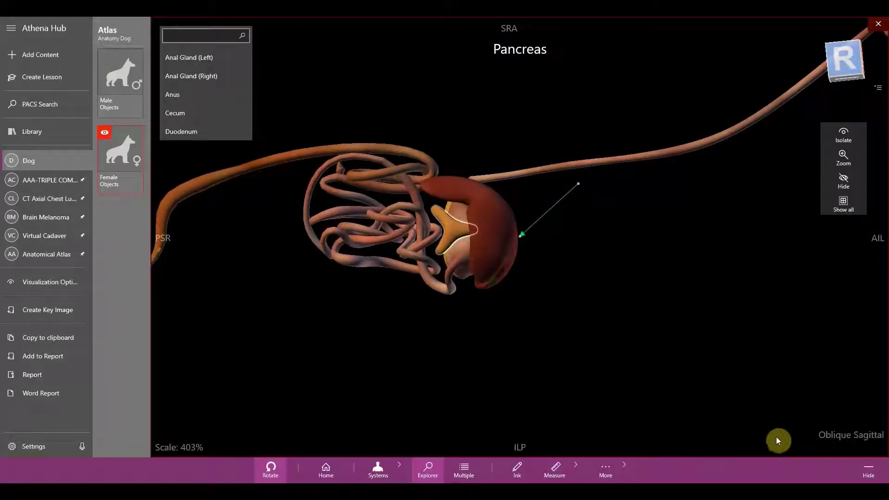
# - Open the male dog model beside the female one and show its urogenital system with the skeleton
pyautogui.click(295, 239)
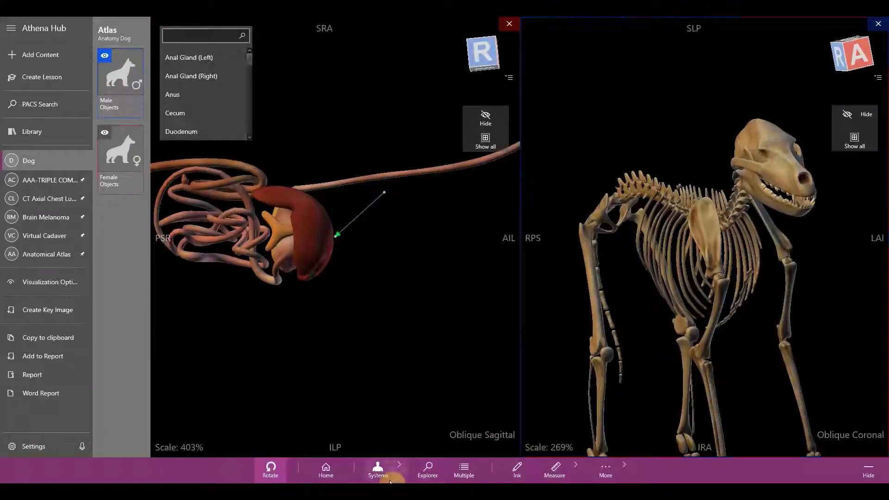
pyautogui.click(377, 468)
pyautogui.click(550, 439)
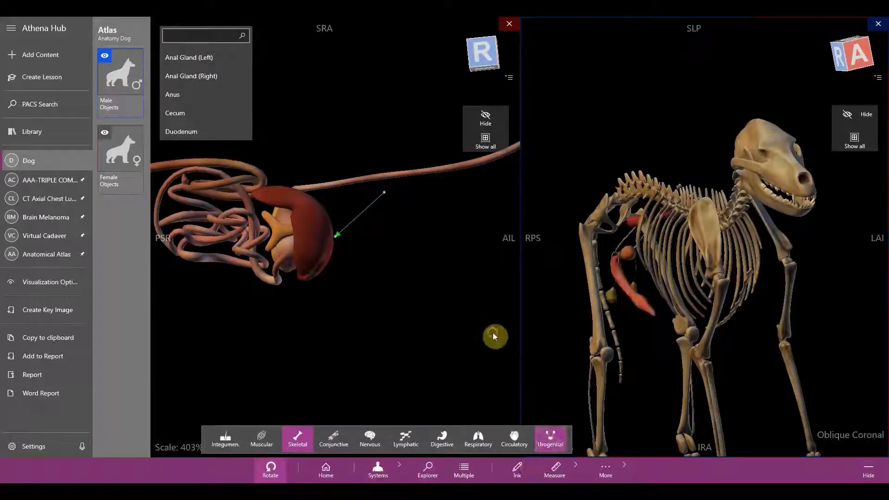
# - Make the female dog's view active and show its urogenital system alongside the digestive system
pyautogui.click(494, 337)
pyautogui.moveTo(430, 306); pyautogui.dragTo(385, 328)
pyautogui.click(382, 467)
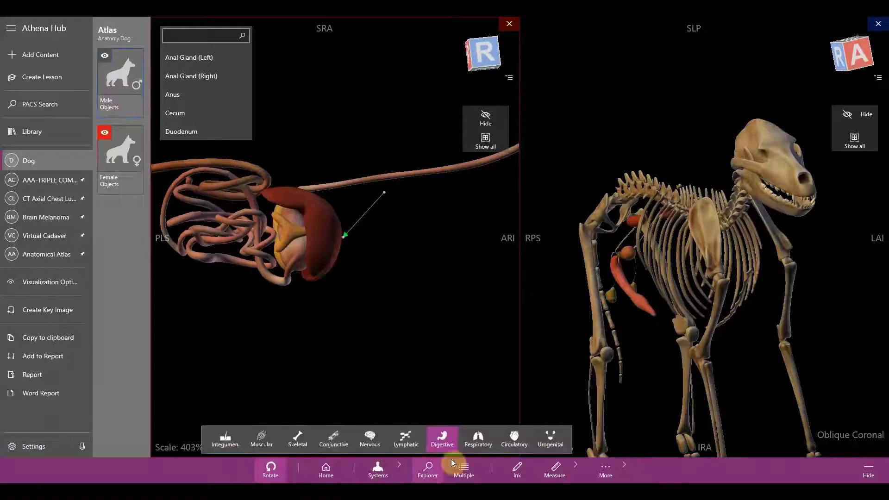
pyautogui.click(551, 440)
pyautogui.moveTo(303, 375); pyautogui.dragTo(365, 352)
# - Examine the male dog's urogenital organs from the side
pyautogui.moveTo(627, 367); pyautogui.dragTo(655, 369)
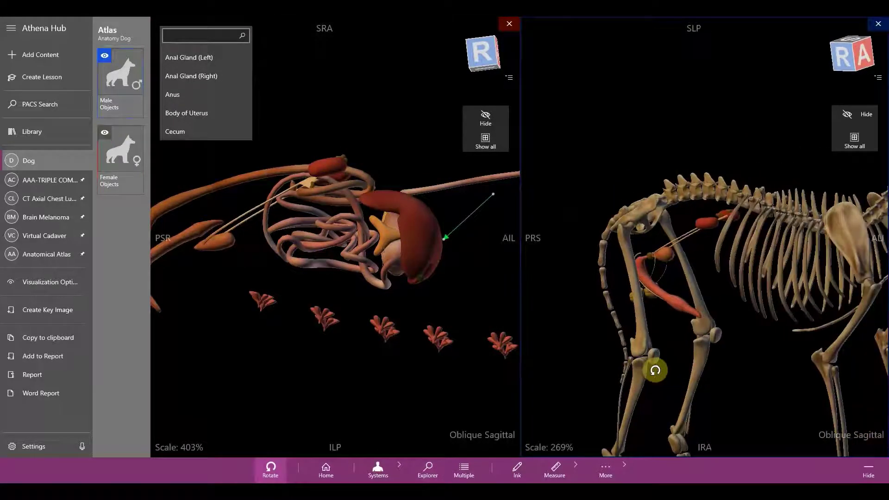
pyautogui.click(638, 258)
pyautogui.click(600, 188)
# - Show the female dog's skeletal system and bring its hindquarters into view
pyautogui.click(390, 387)
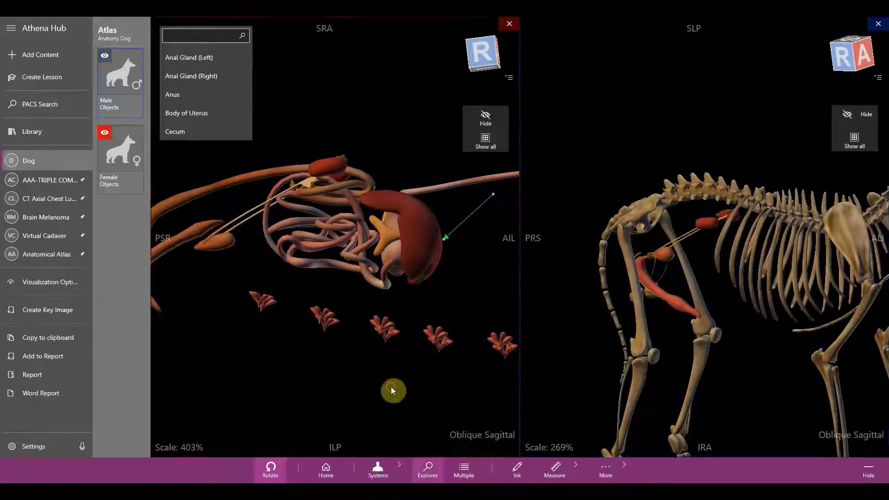
pyautogui.click(378, 469)
pyautogui.click(288, 440)
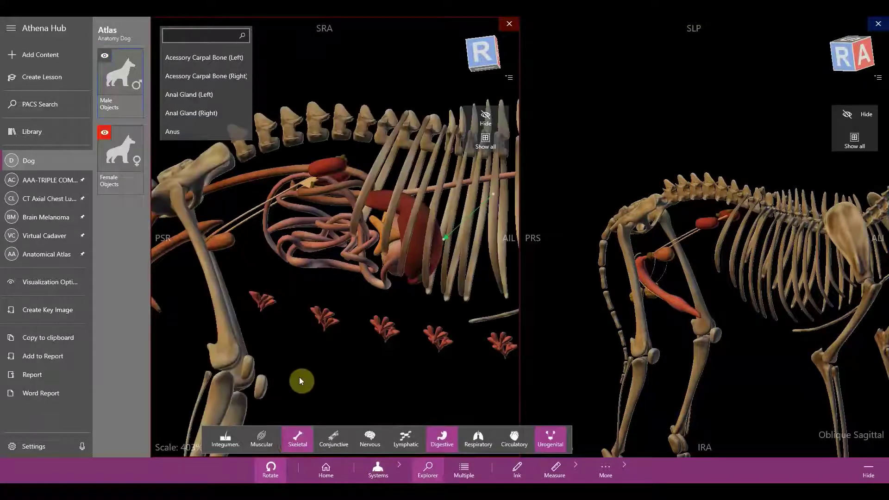
pyautogui.moveTo(341, 378); pyautogui.dragTo(436, 381)
pyautogui.moveTo(436, 380); pyautogui.dragTo(429, 384, button='middle')
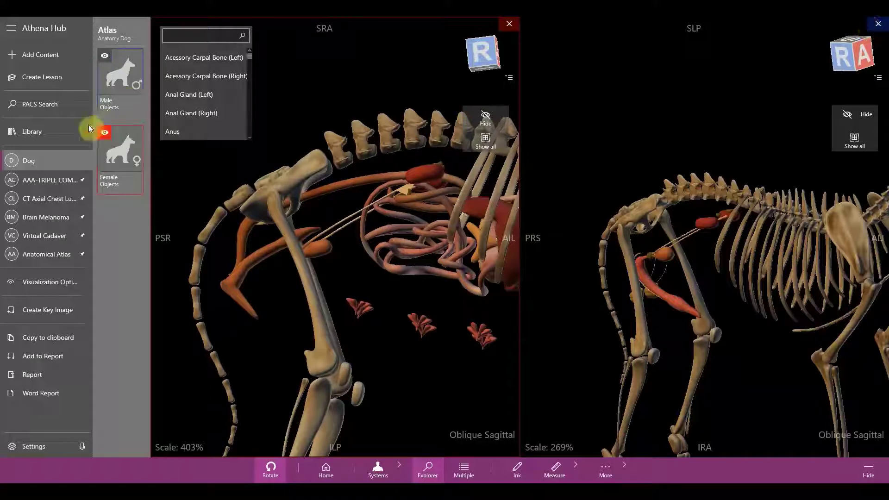
# - Open the female cat model from the Veterinary Atlas section of the library
pyautogui.click(42, 133)
pyautogui.scroll(-3, 359, 347)
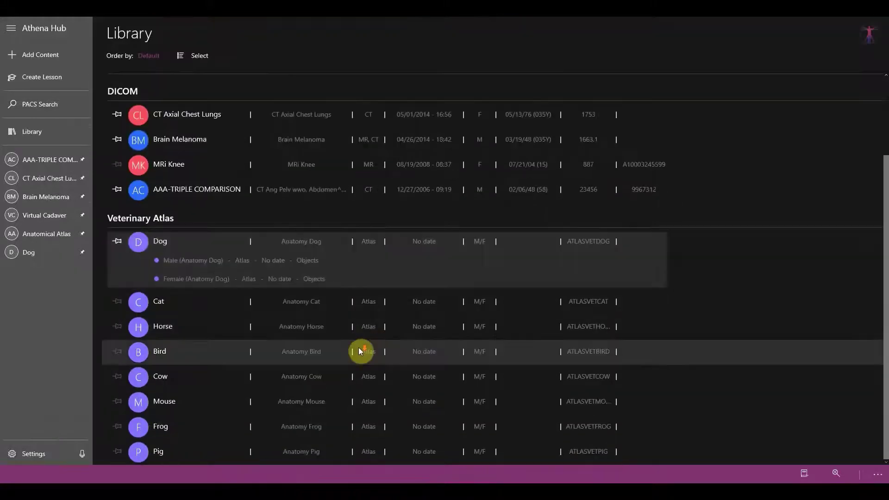
pyautogui.click(242, 301)
pyautogui.click(238, 307)
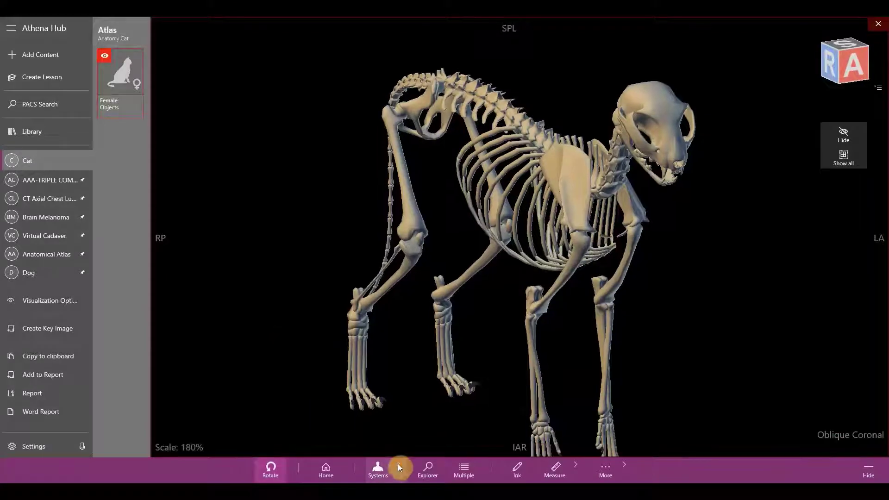
# - Show the cat's nervous, digestive, respiratory, circulatory and urogenital systems along with its skeleton
pyautogui.click(399, 465)
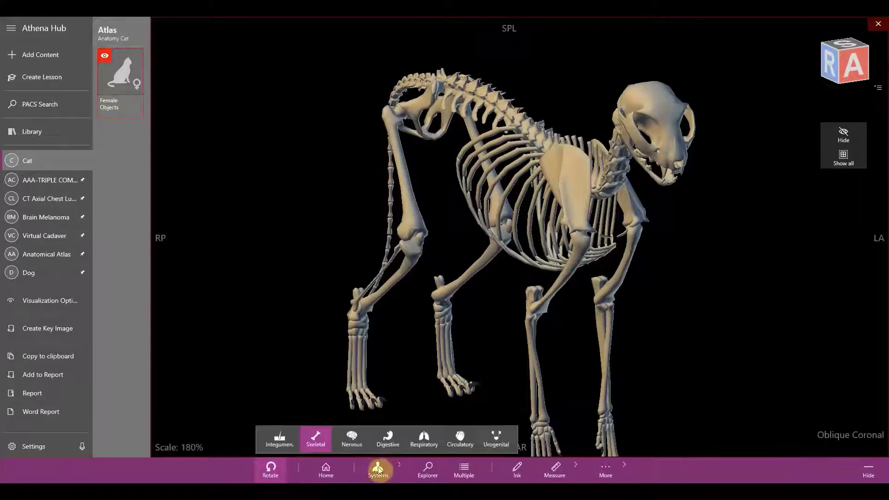
pyautogui.click(352, 439)
pyautogui.click(388, 438)
pyautogui.click(424, 442)
pyautogui.click(460, 440)
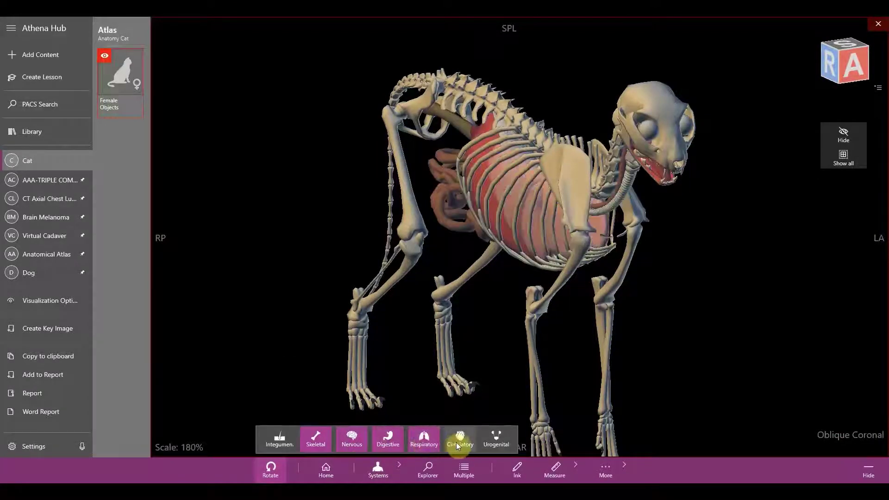
pyautogui.click(494, 440)
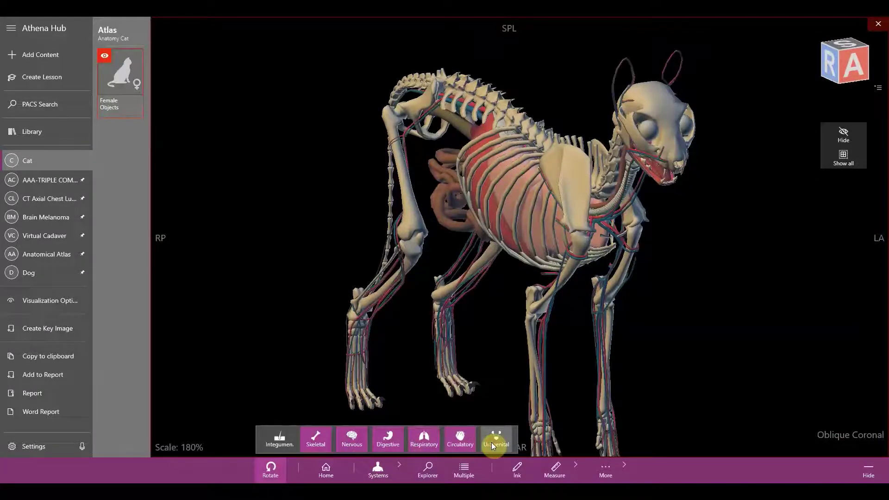
# - Hide the cat's skeletal system to view the internal organs, and show the skeleton again
pyautogui.click(320, 436)
pyautogui.click(330, 422)
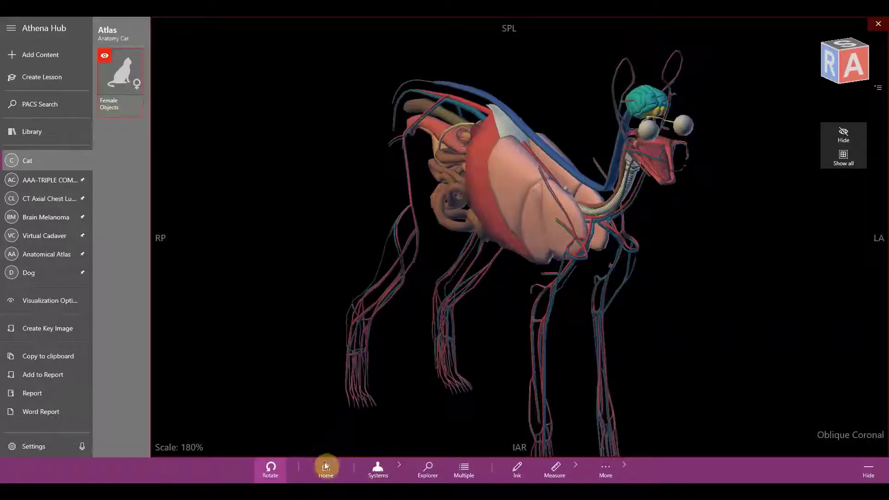
pyautogui.click(378, 471)
pyautogui.click(305, 429)
pyautogui.click(256, 264)
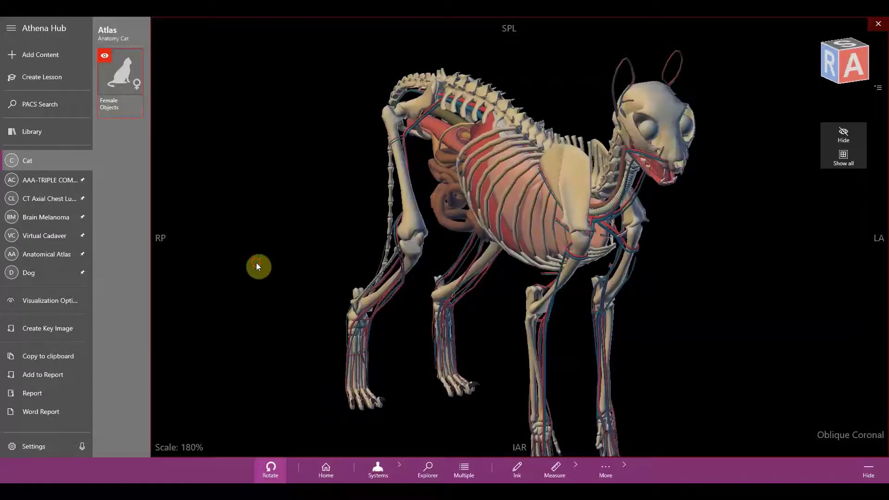
# - Open the male mouse model from the Veterinary Atlas section of the library
pyautogui.click(51, 132)
pyautogui.scroll(-3, 272, 403)
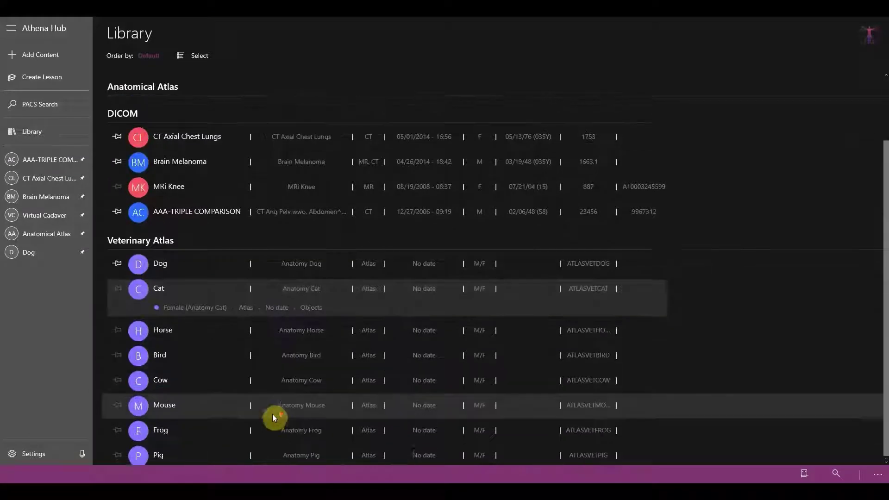
pyautogui.click(245, 399)
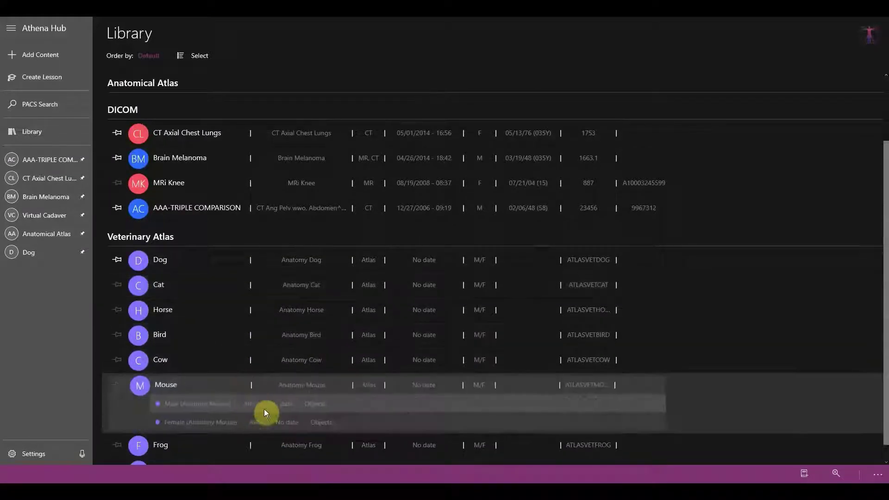
pyautogui.click(280, 410)
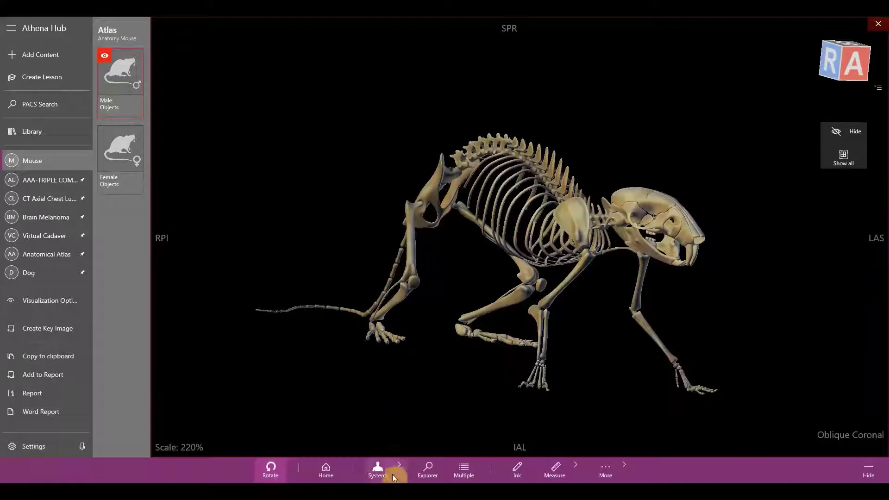
# - Show the mouse's nervous, lymphatic, digestive, respiratory, circulatory and urogenital systems along with its skeleton
pyautogui.click(393, 476)
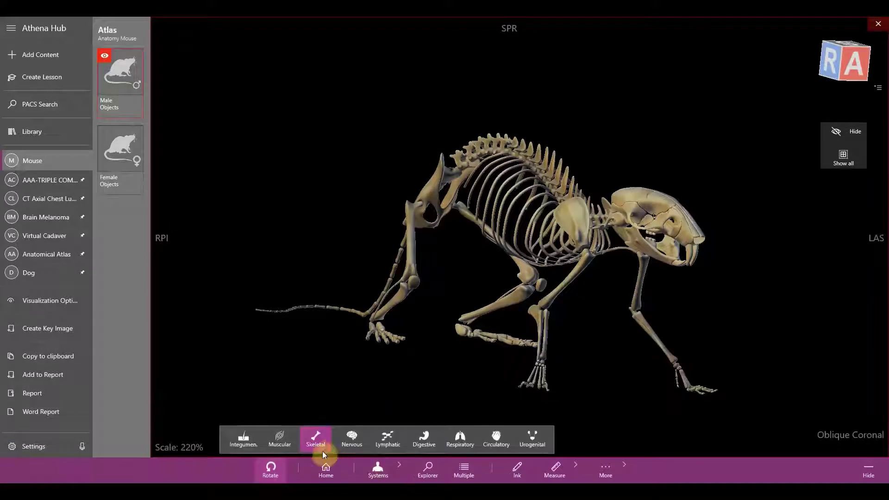
pyautogui.click(357, 444)
pyautogui.click(389, 442)
pyautogui.click(422, 442)
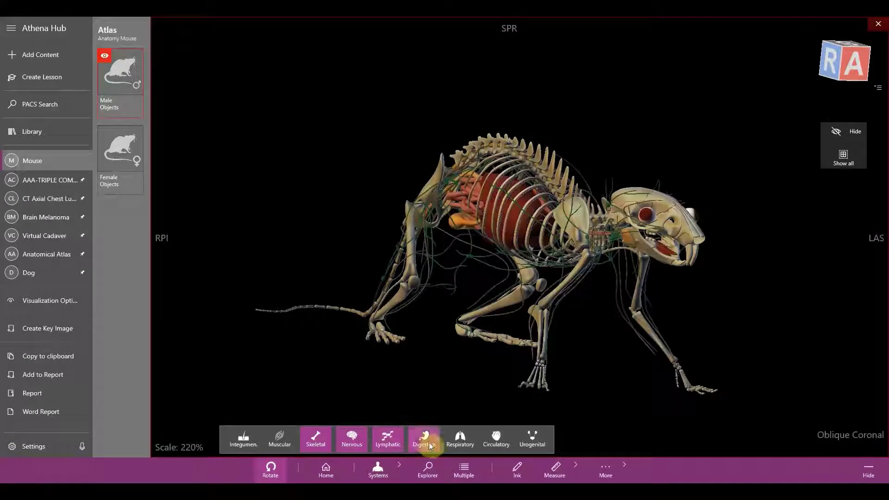
pyautogui.click(460, 442)
pyautogui.click(497, 441)
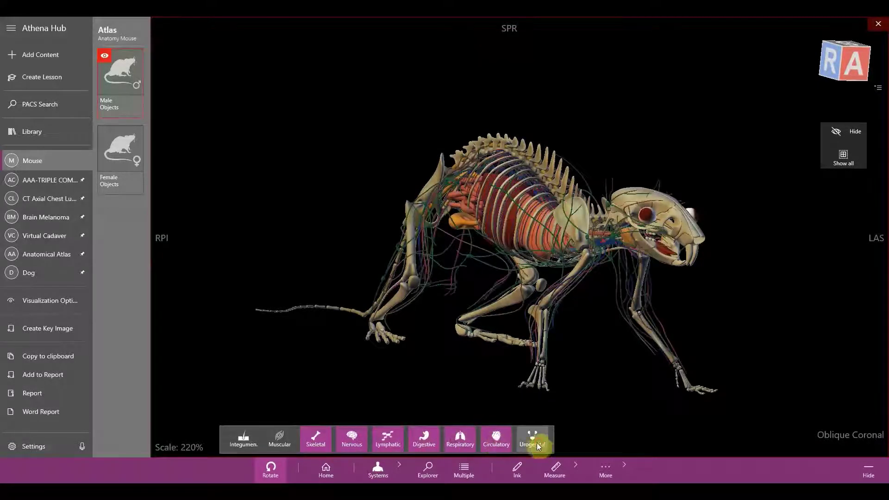
pyautogui.click(537, 442)
# - Toggle the mouse's skeletal, muscular and integumentary systems to compare layers, leaving the muscles and skeleton shown without the skin
pyautogui.click(317, 440)
pyautogui.click(315, 438)
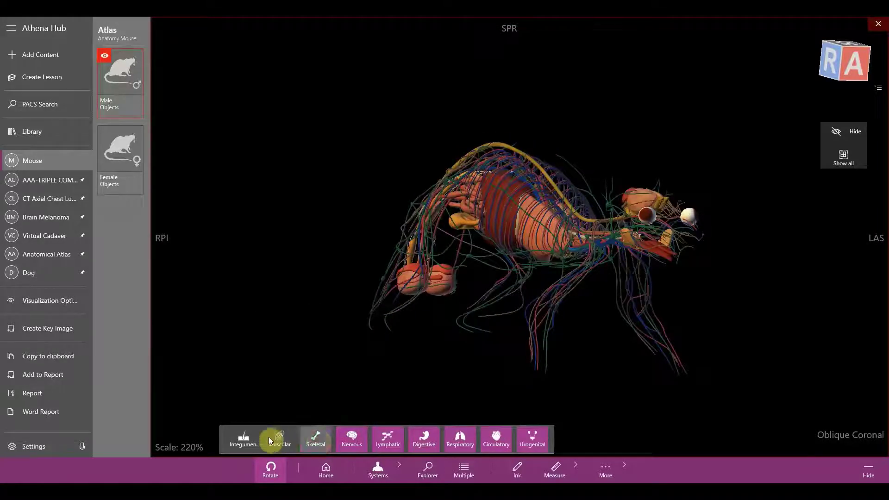
pyautogui.click(279, 440)
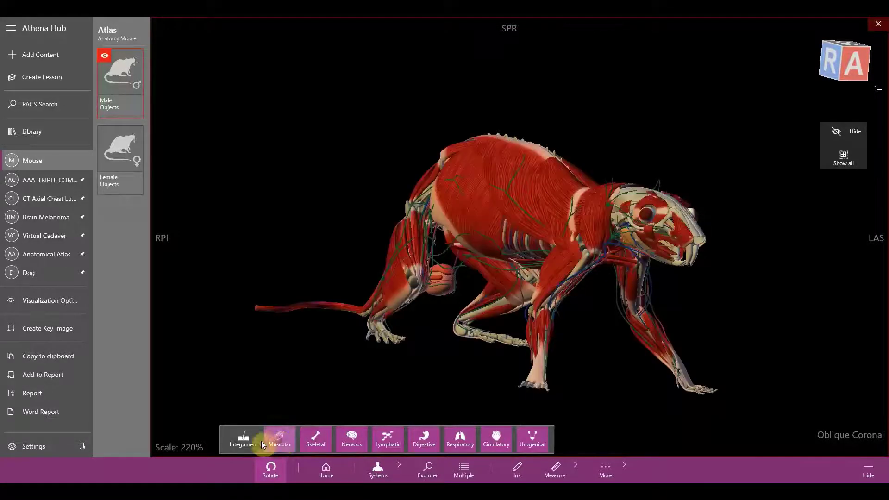
pyautogui.click(249, 441)
pyautogui.click(249, 441)
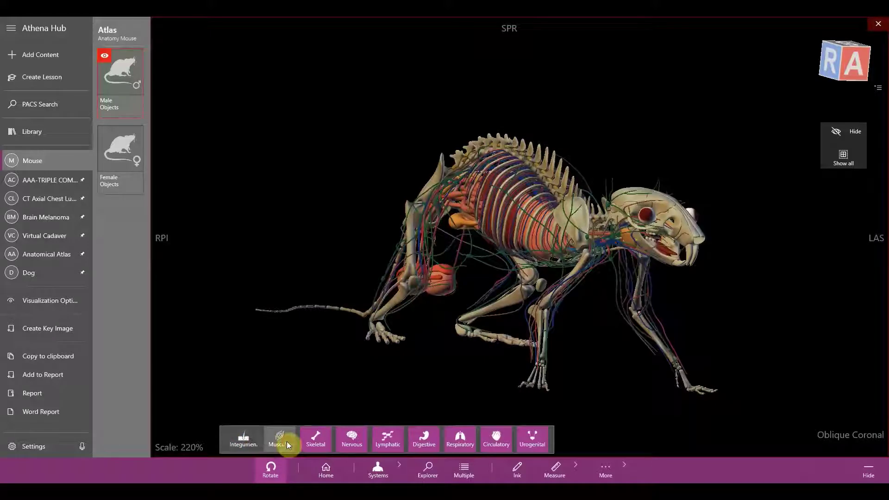
pyautogui.click(287, 441)
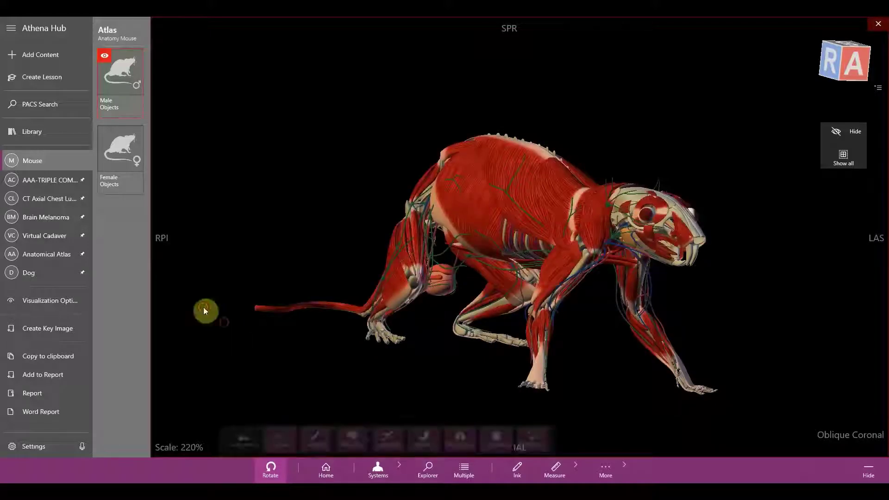
# - Open the female frog model from the Veterinary Atlas section of the library
pyautogui.scroll(-3, 304, 375)
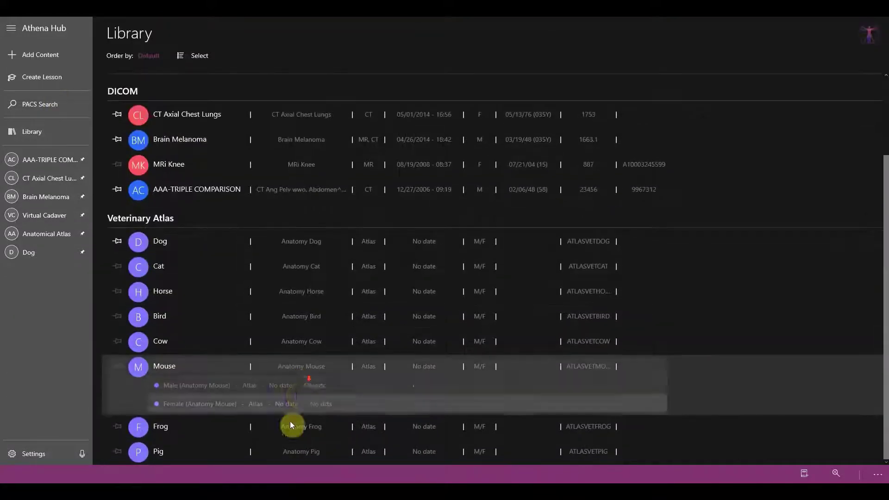
pyautogui.moveTo(295, 438)
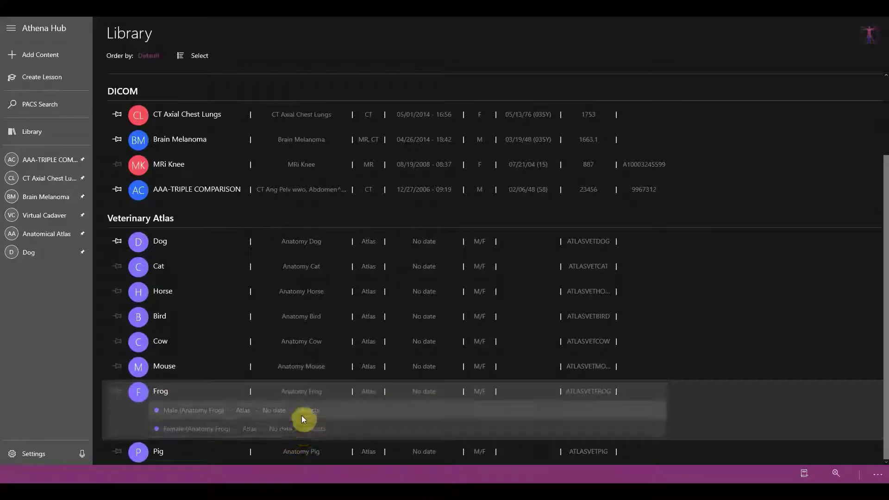
pyautogui.click(302, 429)
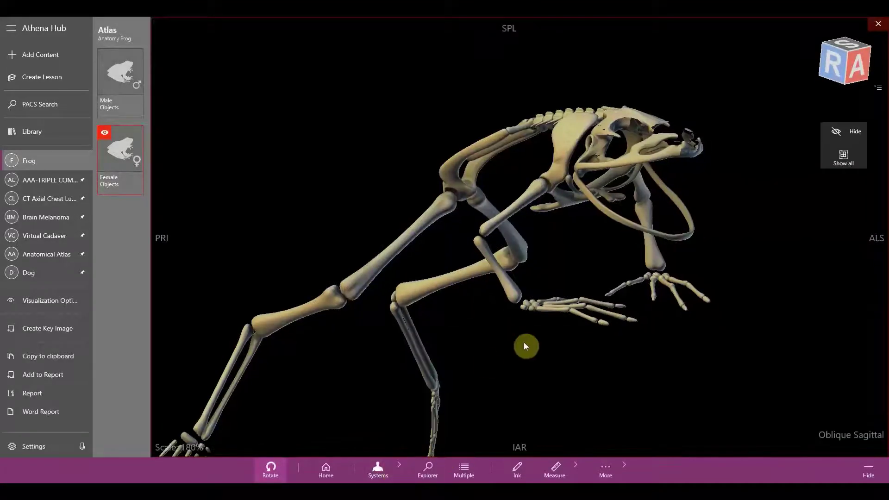
# - Preview the frog's muscles, hide them, and show its nervous, lymphatic, digestive, respiratory, circulatory and urogenital systems with the skeleton
pyautogui.moveTo(525, 347); pyautogui.dragTo(298, 353)
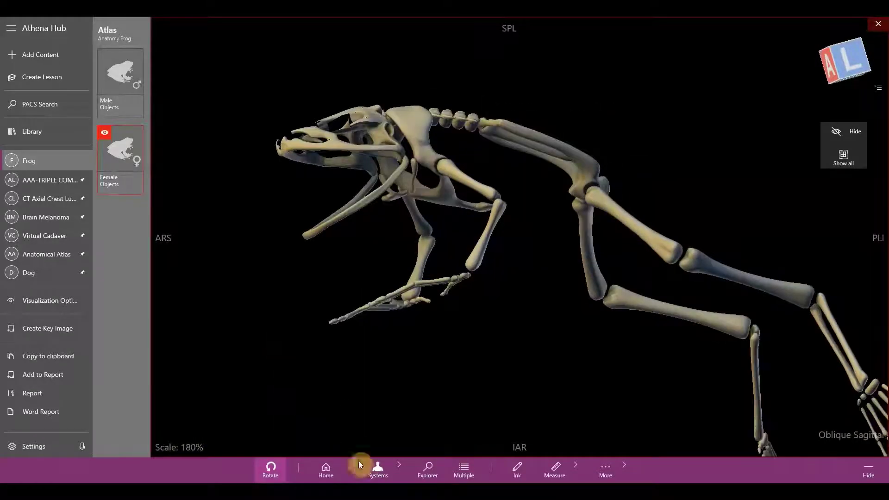
pyautogui.click(360, 464)
pyautogui.click(281, 437)
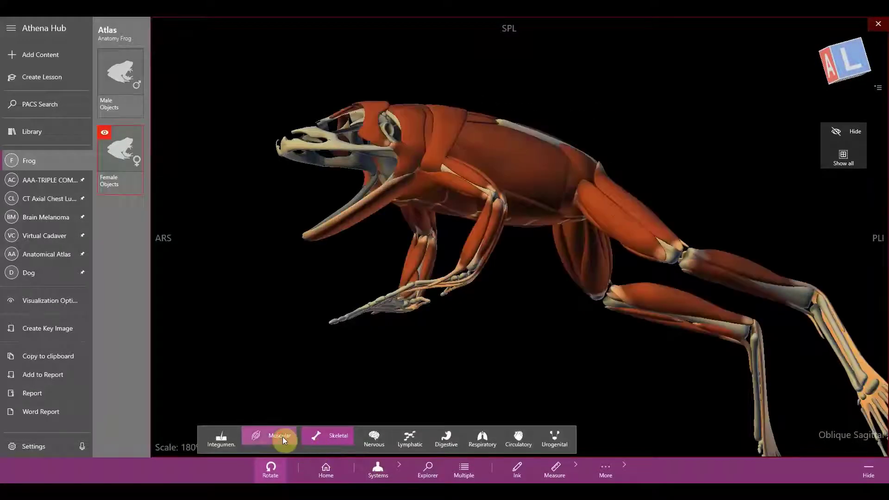
pyautogui.click(282, 437)
pyautogui.click(374, 438)
pyautogui.click(410, 438)
pyautogui.click(447, 442)
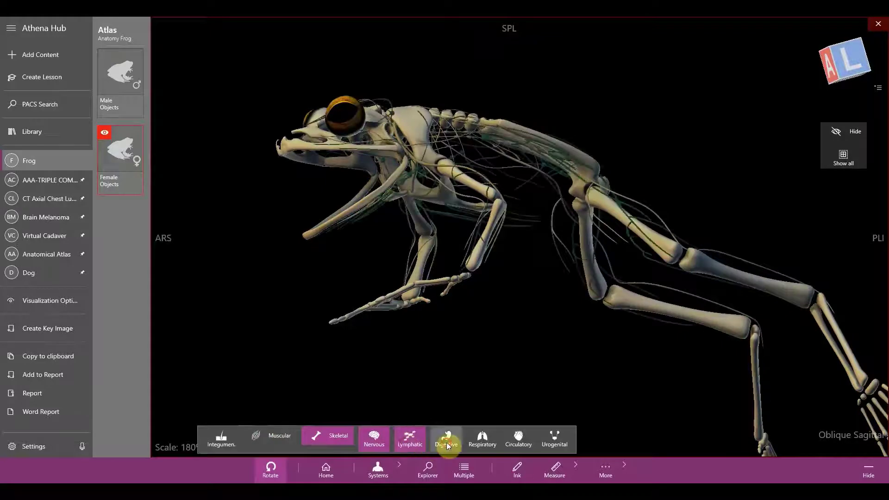
pyautogui.click(481, 440)
pyautogui.click(534, 443)
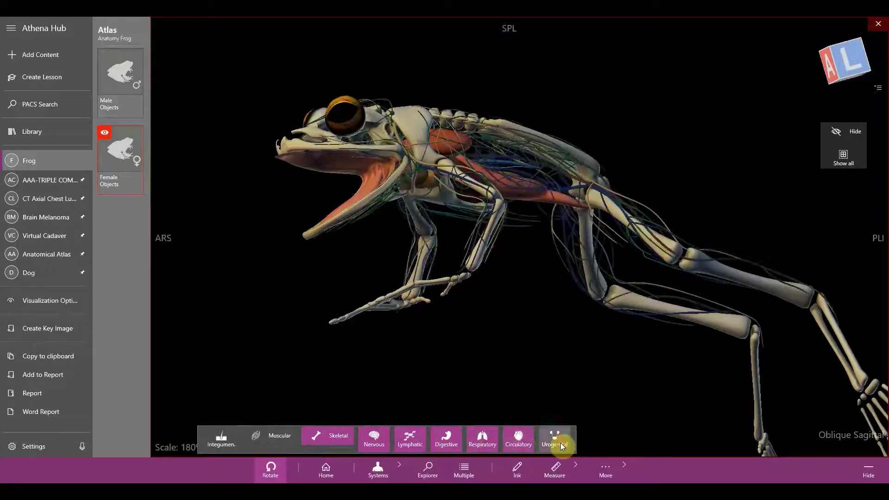
# - Identify the frog's left oviduct, left fat bodies and urinary bladder by selecting each structure up close
pyautogui.scroll(5, 528, 248)
pyautogui.moveTo(530, 246); pyautogui.dragTo(611, 405, button='middle')
pyautogui.click(533, 188)
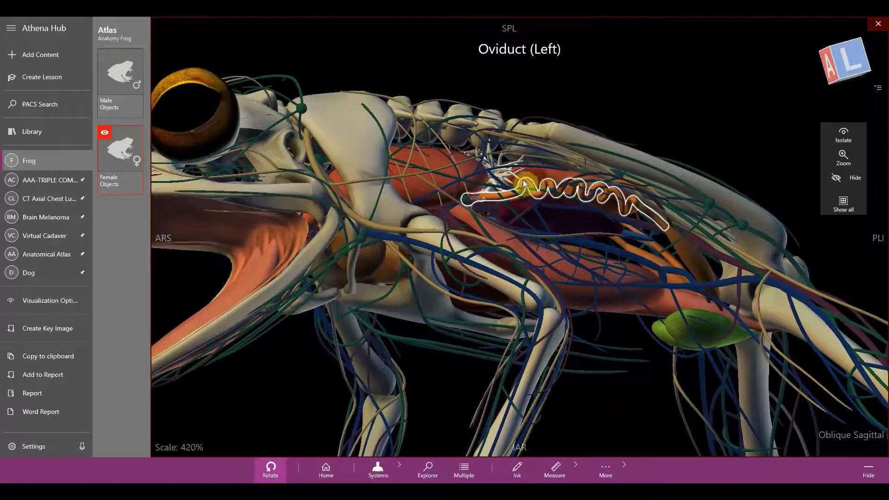
pyautogui.click(507, 172)
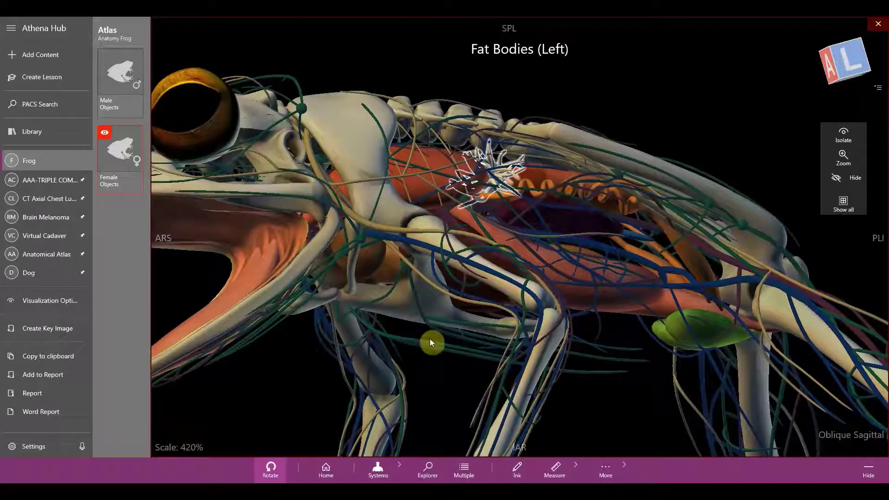
pyautogui.click(701, 333)
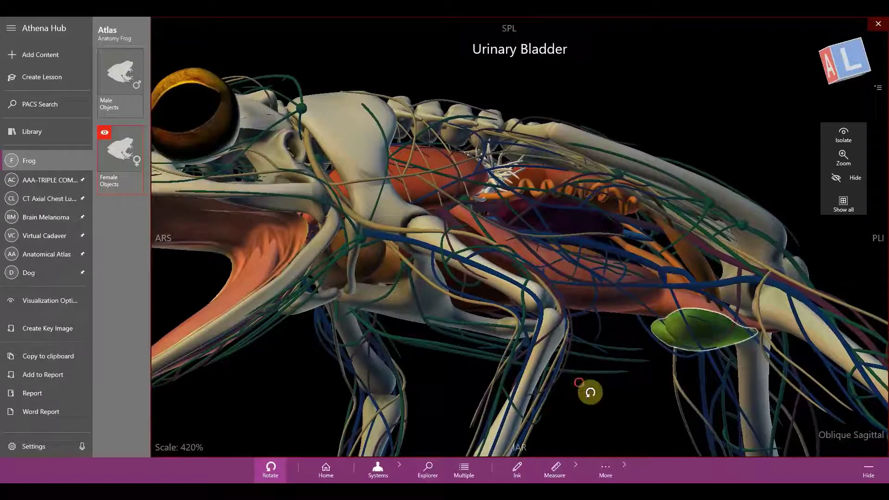
# - Show the frog's muscular and integumentary systems and view the skin-covered body from its right side
pyautogui.moveTo(588, 389); pyautogui.dragTo(423, 453)
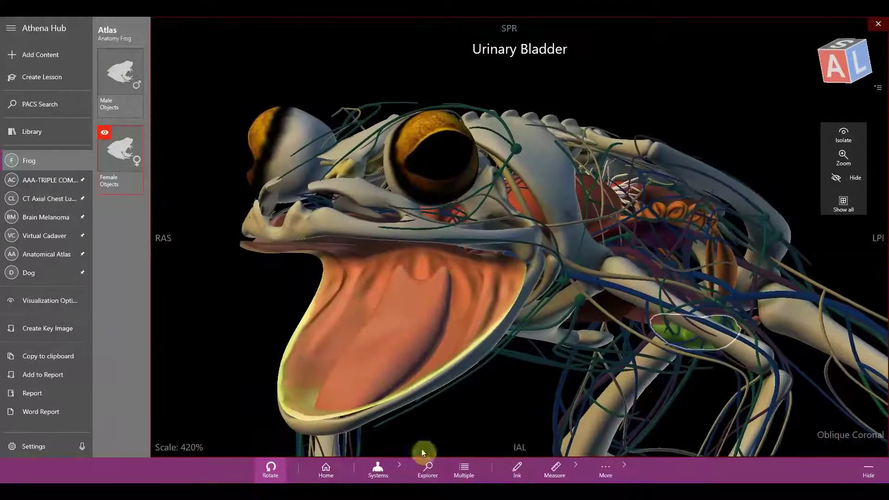
pyautogui.click(384, 476)
pyautogui.click(225, 442)
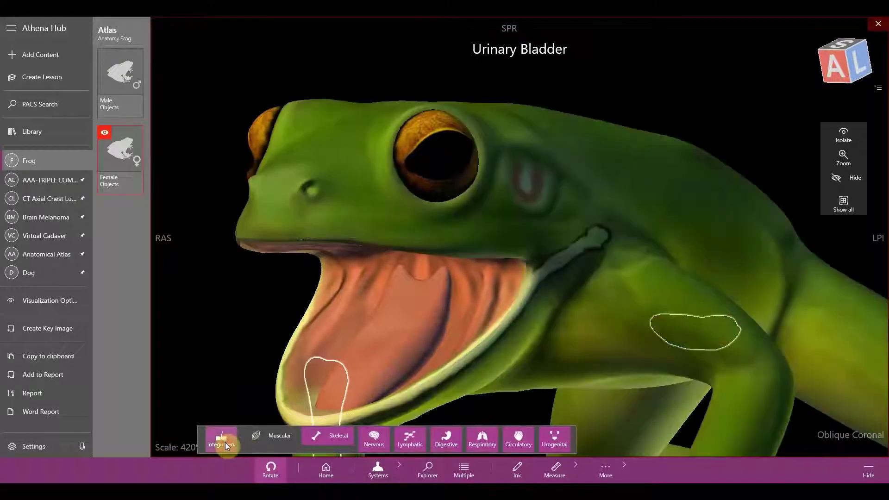
pyautogui.click(225, 443)
pyautogui.click(260, 443)
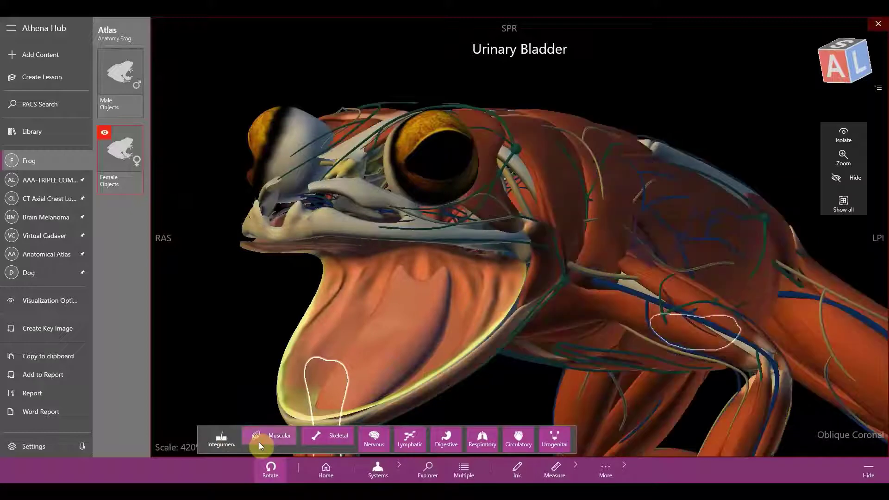
pyautogui.click(226, 437)
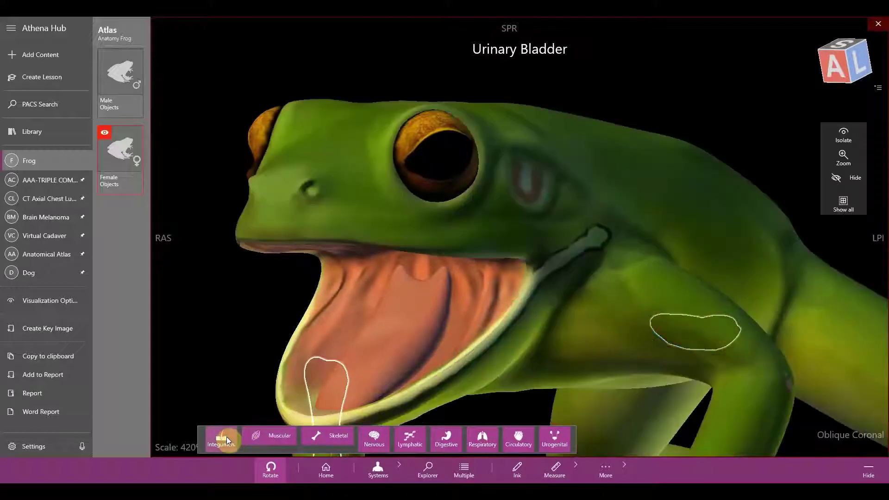
pyautogui.moveTo(238, 311); pyautogui.dragTo(582, 356)
pyautogui.moveTo(579, 354); pyautogui.dragTo(463, 359, button='middle')
pyautogui.moveTo(468, 361); pyautogui.dragTo(419, 320)
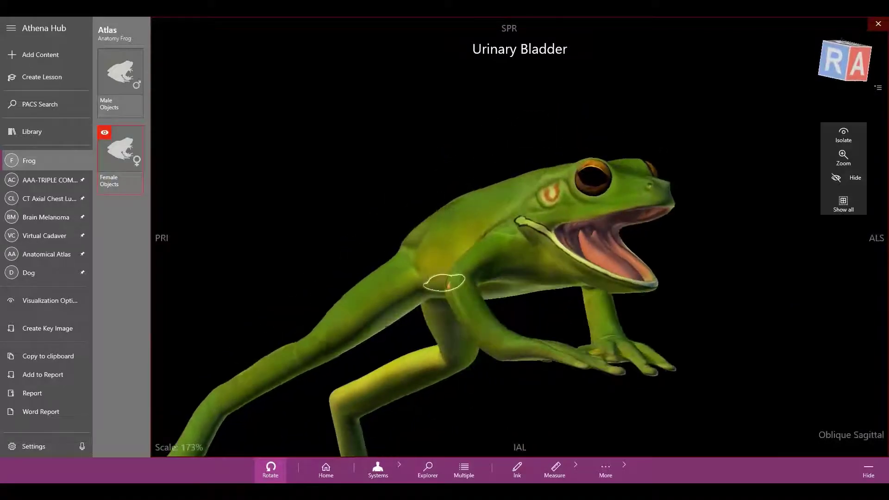
# - Return to the library's list of animal models
pyautogui.click(47, 131)
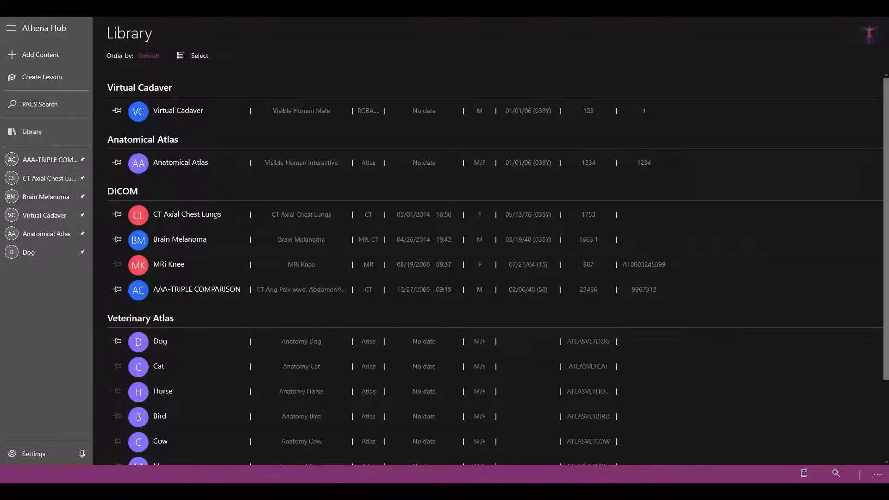